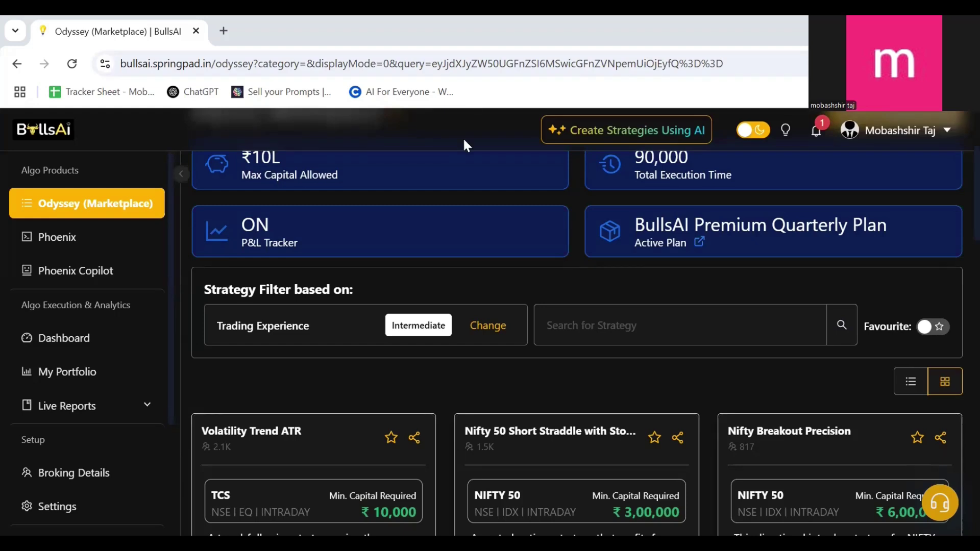
Open Phoenix's ready-made strategy templates and browse the first page
{"action": "left_click", "coordinate": [92, 249]}
{"action": "scroll", "coordinate": [265, 361], "scroll_direction": "down", "scroll_amount": 10}
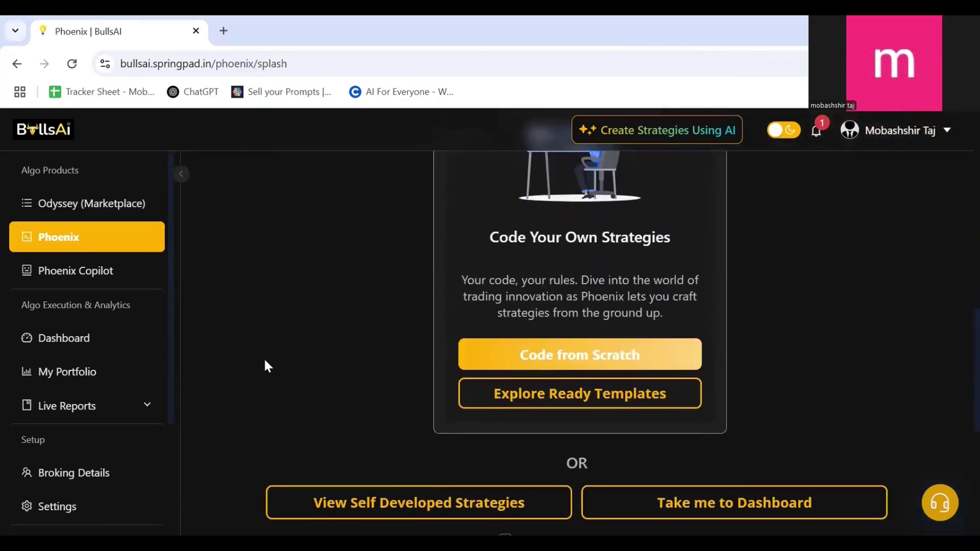
{"action": "left_click", "coordinate": [530, 399]}
{"action": "scroll", "coordinate": [451, 369], "scroll_direction": "up", "scroll_amount": 5}
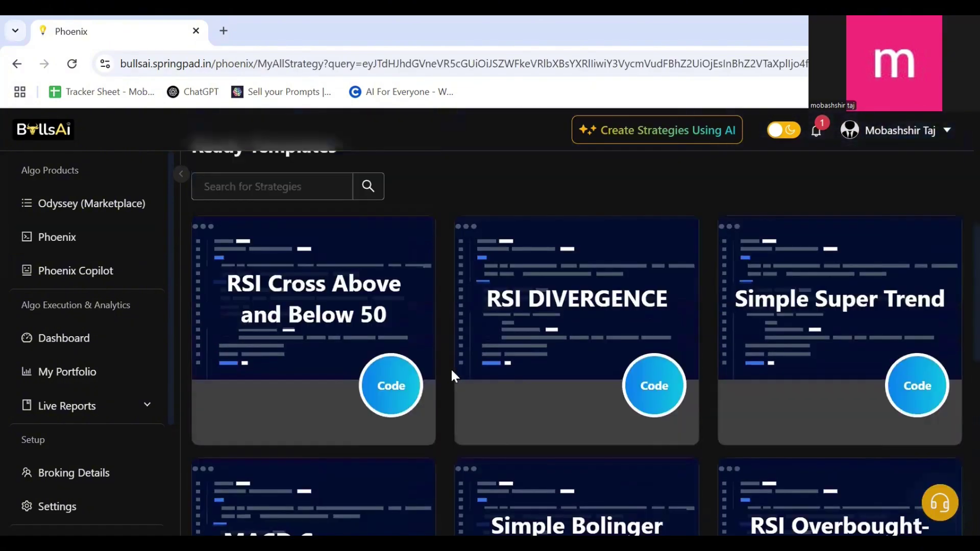
{"action": "scroll", "coordinate": [452, 369], "scroll_direction": "down", "scroll_amount": 10}
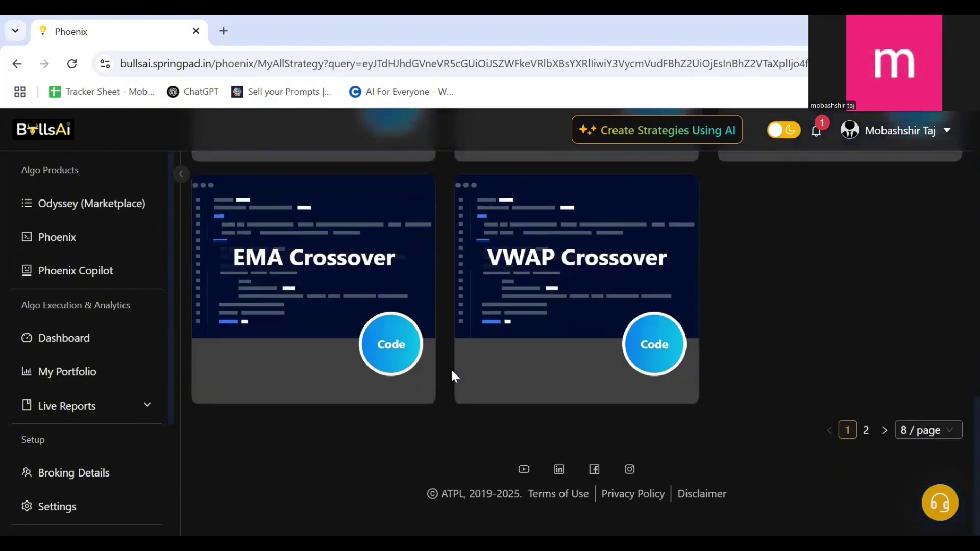
{"action": "scroll", "coordinate": [451, 369], "scroll_direction": "up", "scroll_amount": 1}
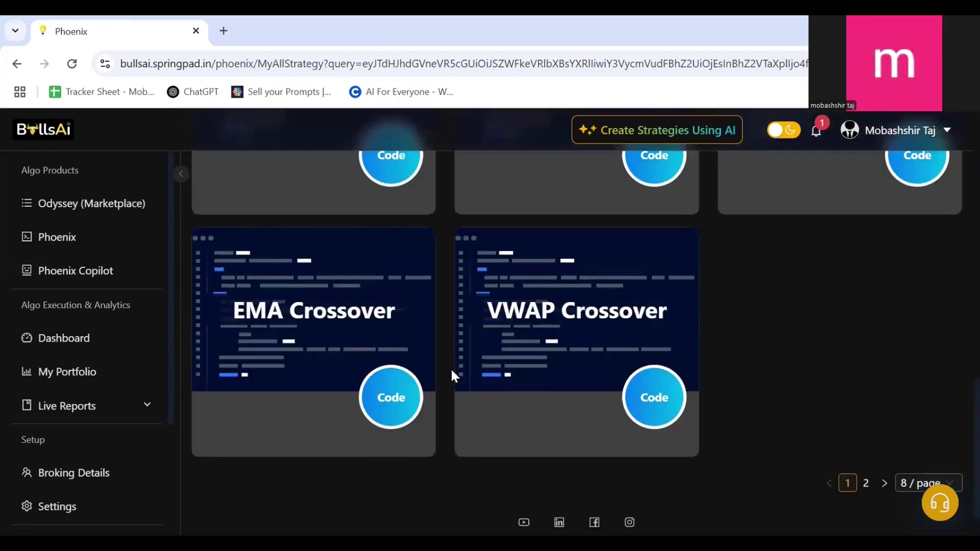
{"action": "scroll", "coordinate": [451, 369], "scroll_direction": "up", "scroll_amount": 3}
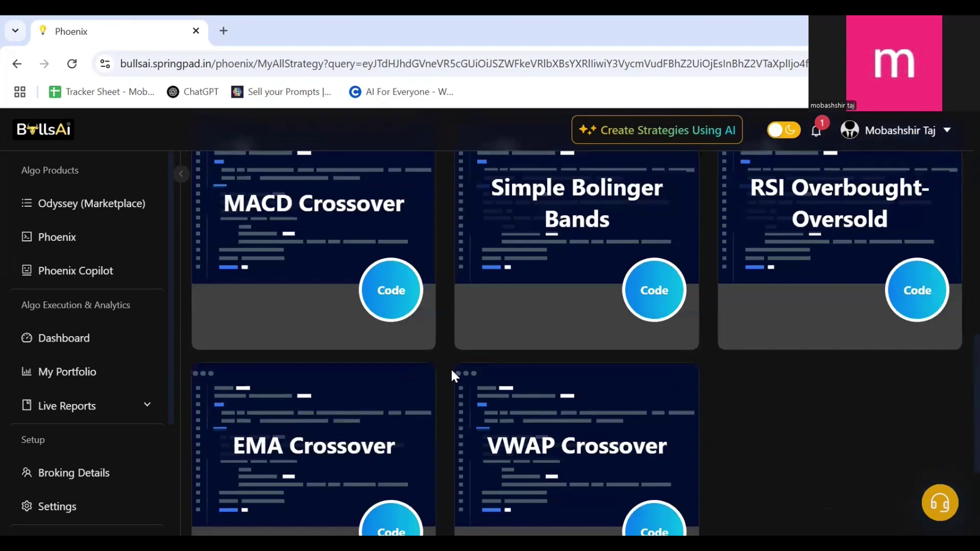
{"action": "scroll", "coordinate": [451, 376], "scroll_direction": "up", "scroll_amount": 4}
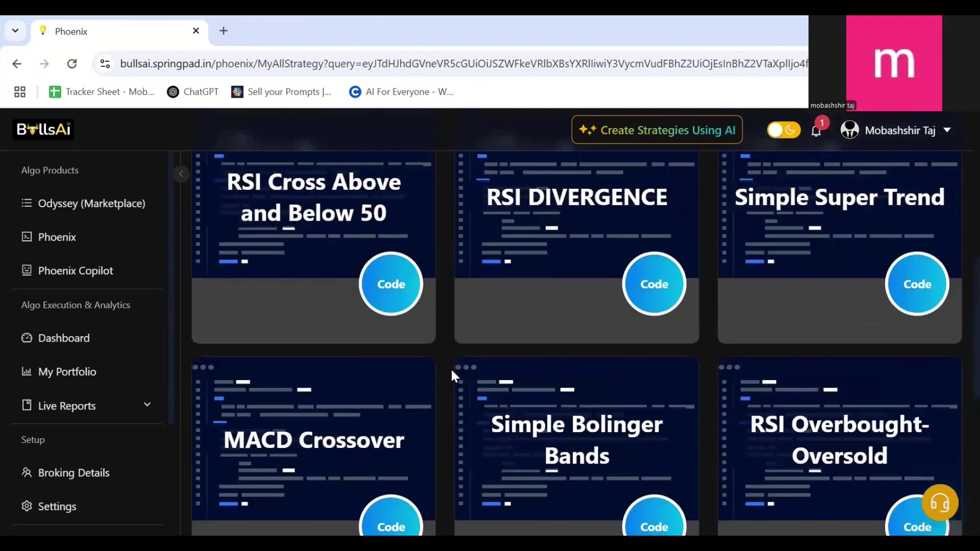
{"action": "scroll", "coordinate": [451, 376], "scroll_direction": "down", "scroll_amount": 4}
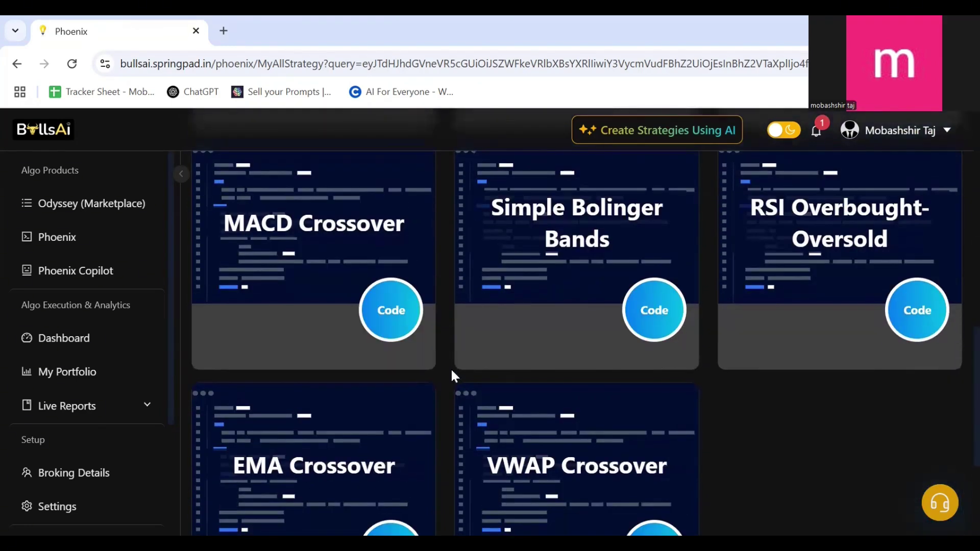
{"action": "scroll", "coordinate": [451, 372], "scroll_direction": "down", "scroll_amount": 3}
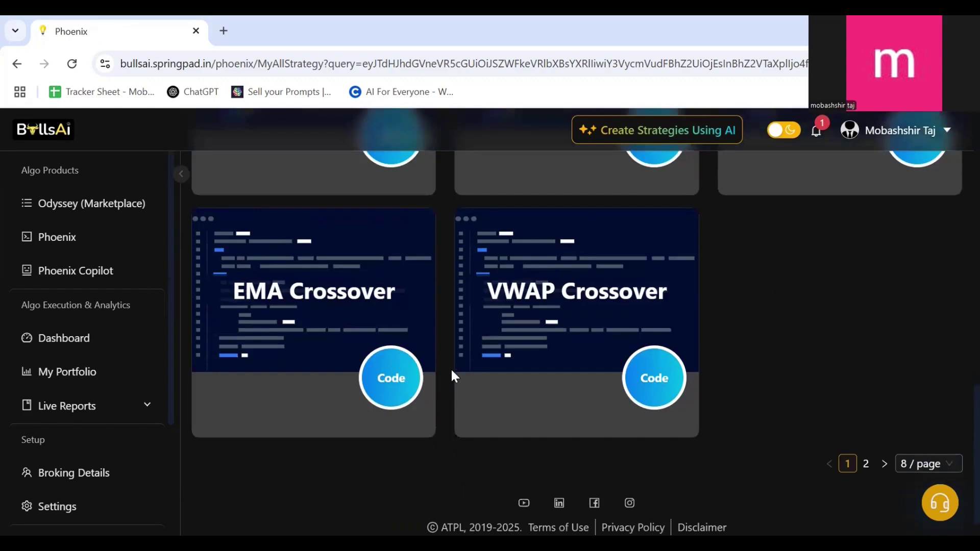
Browse the second page of templates, then return to page 1 listing MACD Crossover
{"action": "left_click", "coordinate": [865, 459]}
{"action": "scroll", "coordinate": [694, 375], "scroll_direction": "up", "scroll_amount": 3}
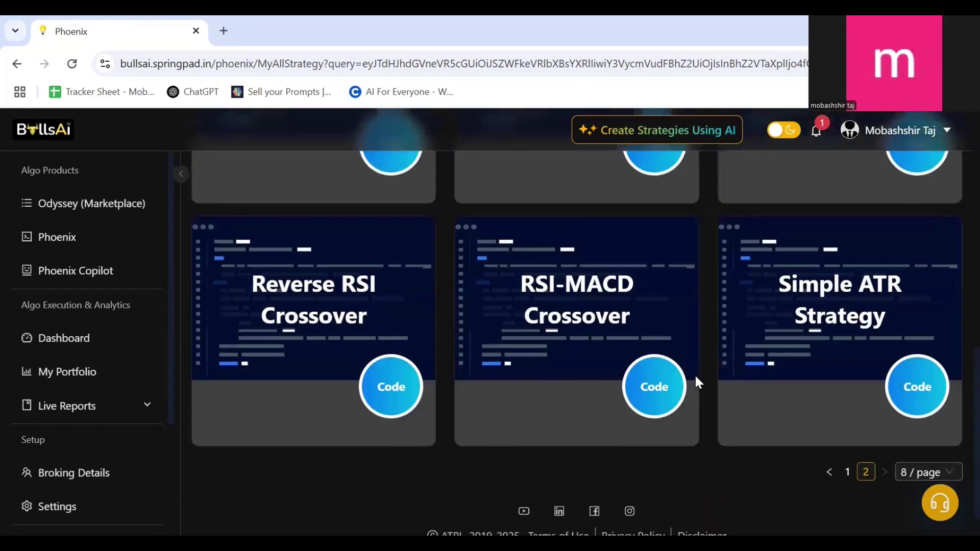
{"action": "scroll", "coordinate": [411, 337], "scroll_direction": "up", "scroll_amount": 4}
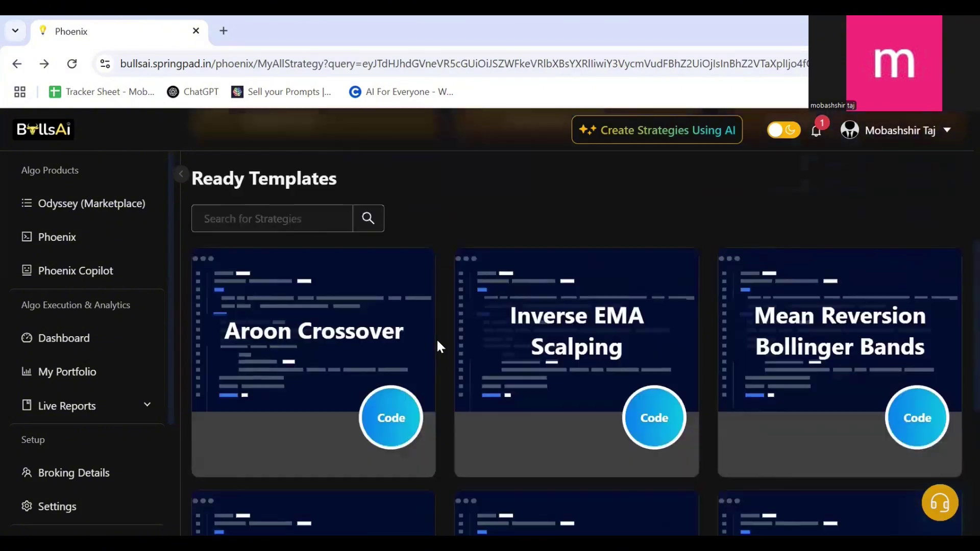
{"action": "scroll", "coordinate": [437, 343], "scroll_direction": "up", "scroll_amount": 1}
{"action": "scroll", "coordinate": [437, 344], "scroll_direction": "down", "scroll_amount": 6}
{"action": "left_click", "coordinate": [846, 428]}
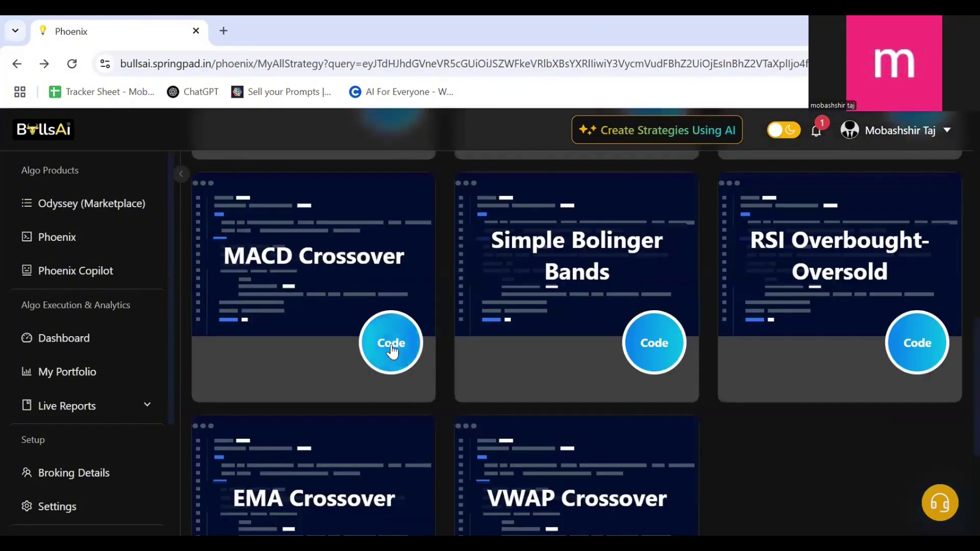
Open the MACD Crossover template's code and read through its 15-minute intraday parameters
{"action": "left_click", "coordinate": [391, 348]}
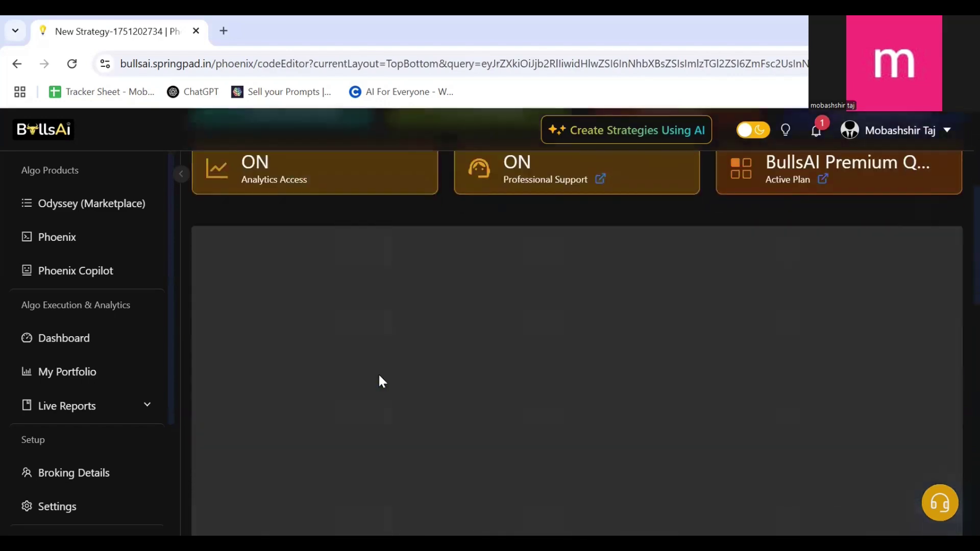
{"action": "scroll", "coordinate": [377, 373], "scroll_direction": "down", "scroll_amount": 5}
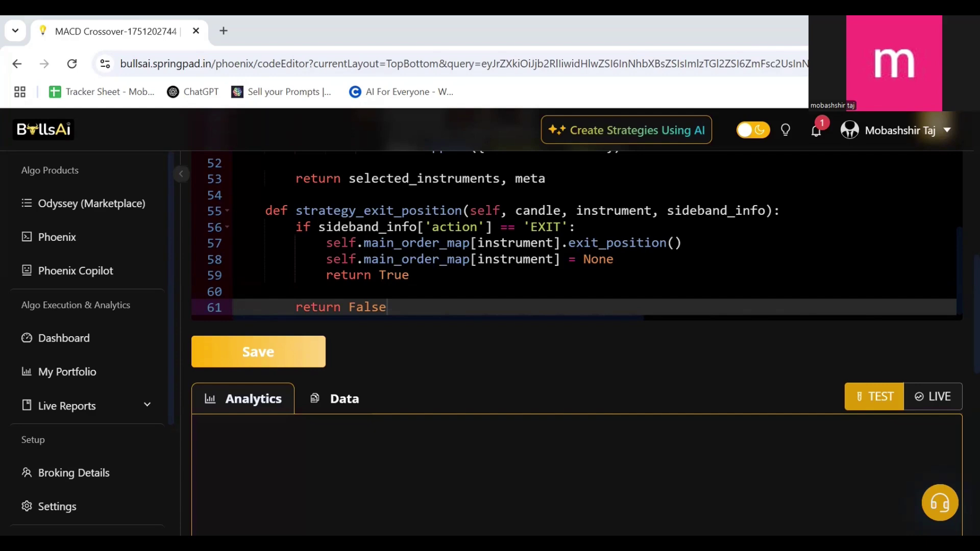
{"action": "scroll", "coordinate": [770, 297], "scroll_direction": "up", "scroll_amount": 15}
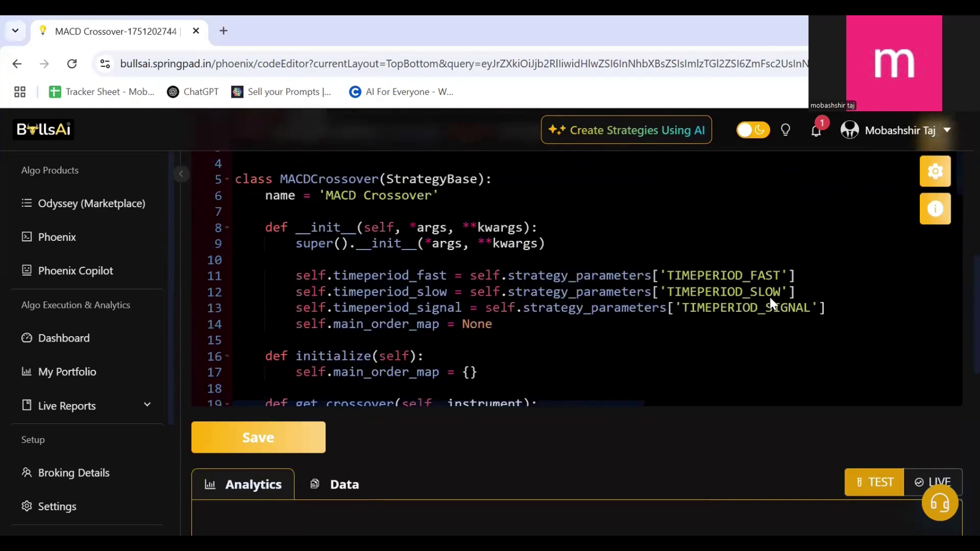
{"action": "scroll", "coordinate": [770, 297], "scroll_direction": "up", "scroll_amount": 3}
{"action": "left_click", "coordinate": [935, 278]}
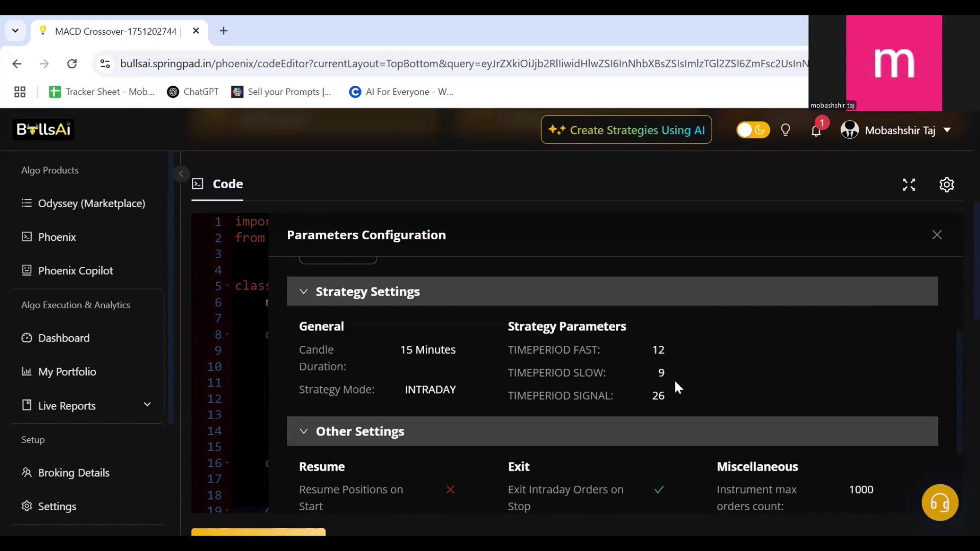
{"action": "left_click", "coordinate": [937, 235]}
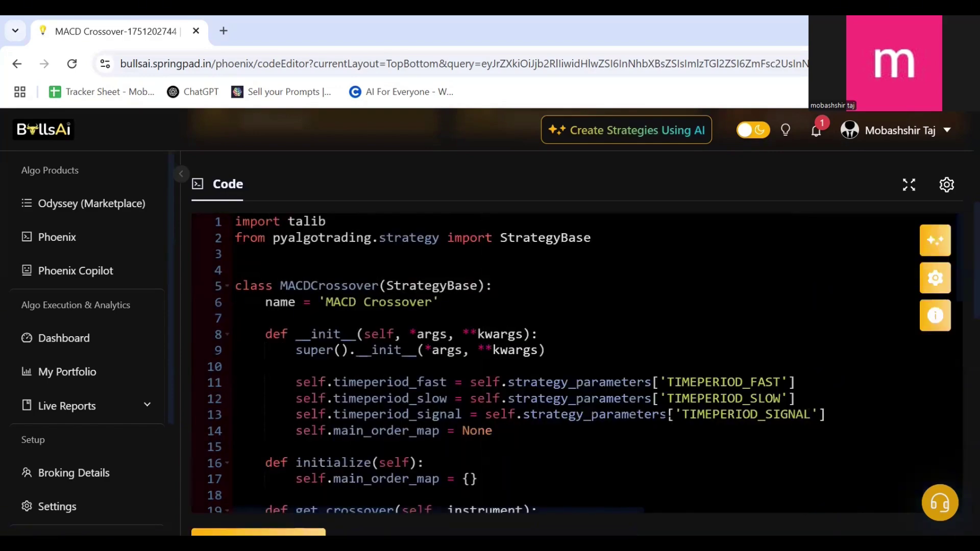
{"action": "scroll", "coordinate": [577, 357], "scroll_direction": "down", "scroll_amount": 3}
{"action": "scroll", "coordinate": [668, 413], "scroll_direction": "down", "scroll_amount": 15}
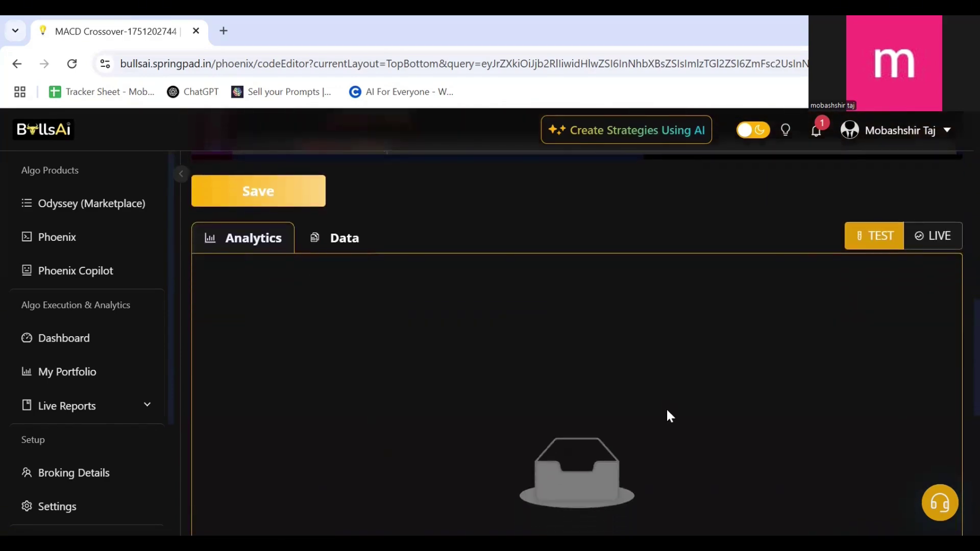
{"action": "scroll", "coordinate": [668, 414], "scroll_direction": "up", "scroll_amount": 2}
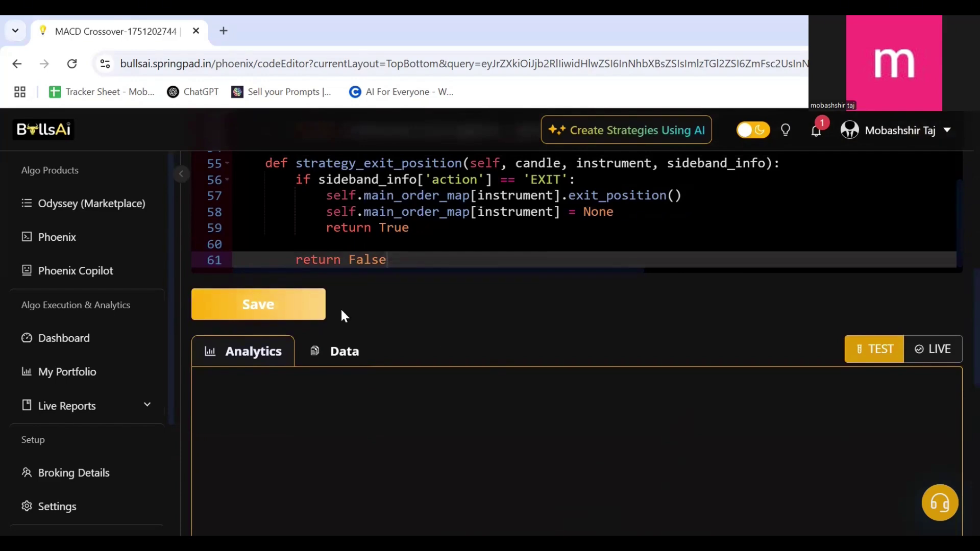
Save the MACD Crossover strategy and confirm adding it to My Coded Strategies
{"action": "left_click", "coordinate": [269, 306]}
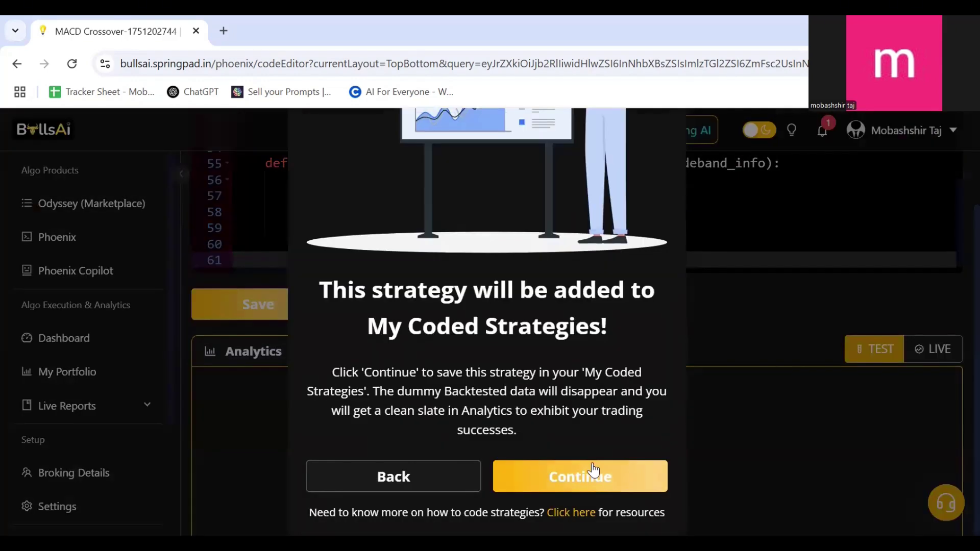
{"action": "left_click", "coordinate": [589, 480]}
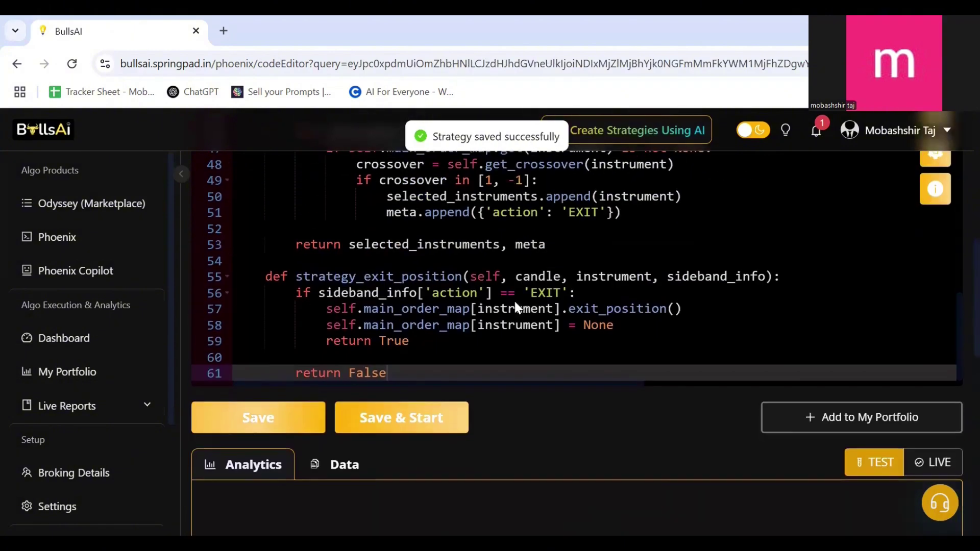
{"action": "scroll", "coordinate": [513, 299], "scroll_direction": "up", "scroll_amount": 3}
{"action": "scroll", "coordinate": [956, 222], "scroll_direction": "up", "scroll_amount": 2}
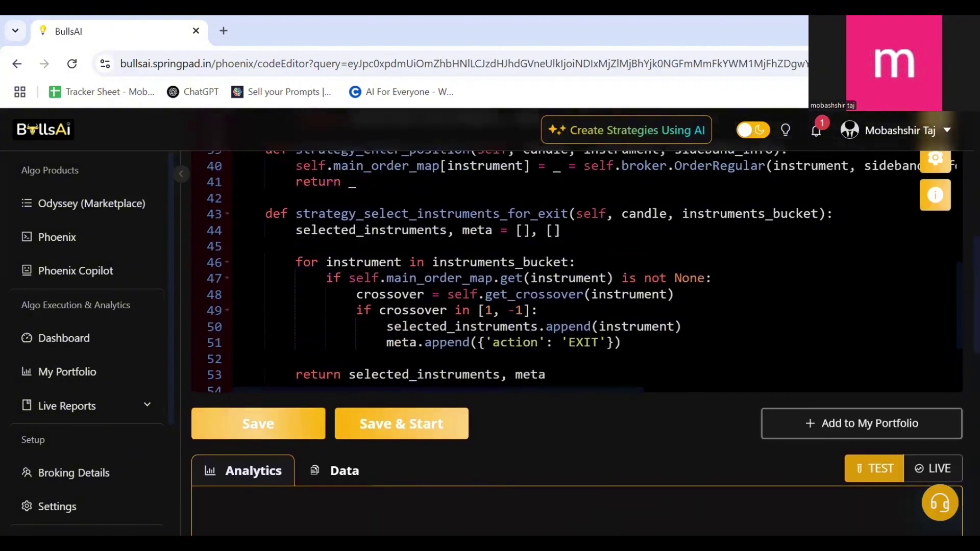
Set the strategy's instrument to NSE:GRSE from the NSE_EQ segment
{"action": "left_click", "coordinate": [935, 158]}
{"action": "left_click", "coordinate": [389, 236]}
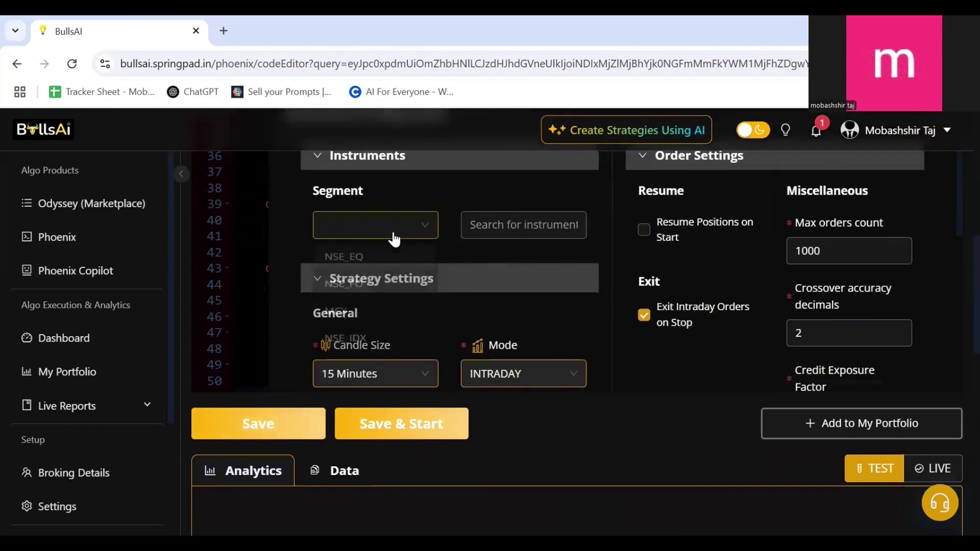
{"action": "left_click", "coordinate": [391, 256]}
{"action": "left_click", "coordinate": [532, 228]}
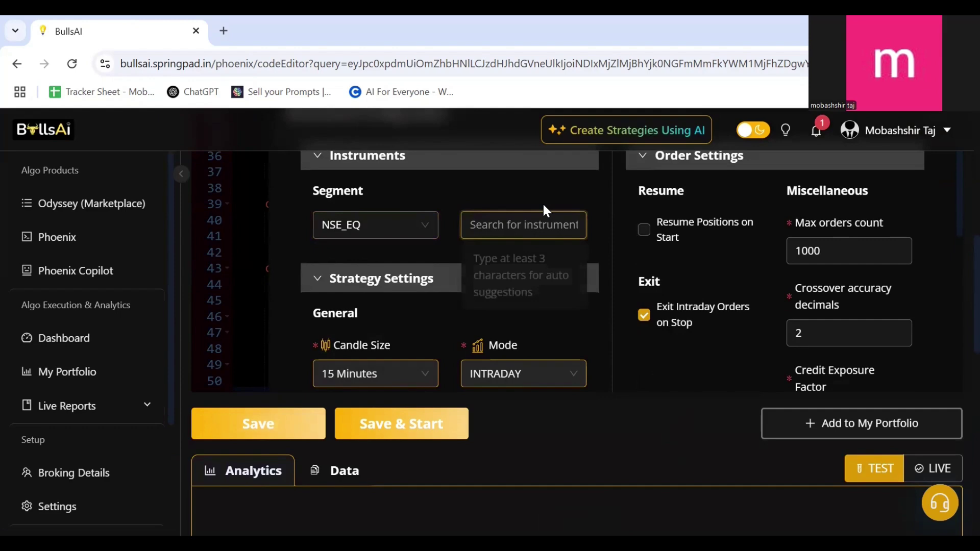
{"action": "type", "text": "grse"}
{"action": "left_click", "coordinate": [523, 258]}
Set the candle size to 5 Minutes and save the strategy settings
{"action": "scroll", "coordinate": [449, 256], "scroll_direction": "down", "scroll_amount": 2}
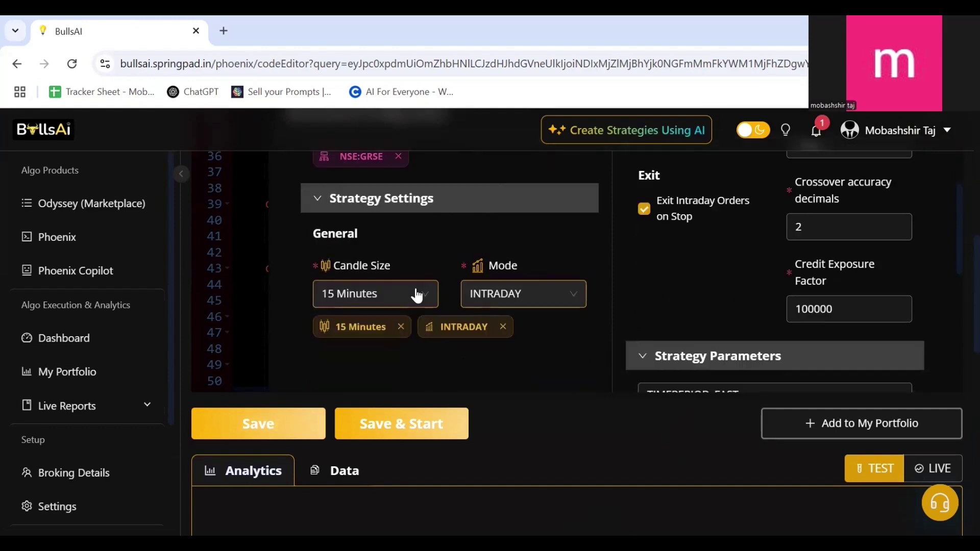
{"action": "left_click", "coordinate": [375, 294]}
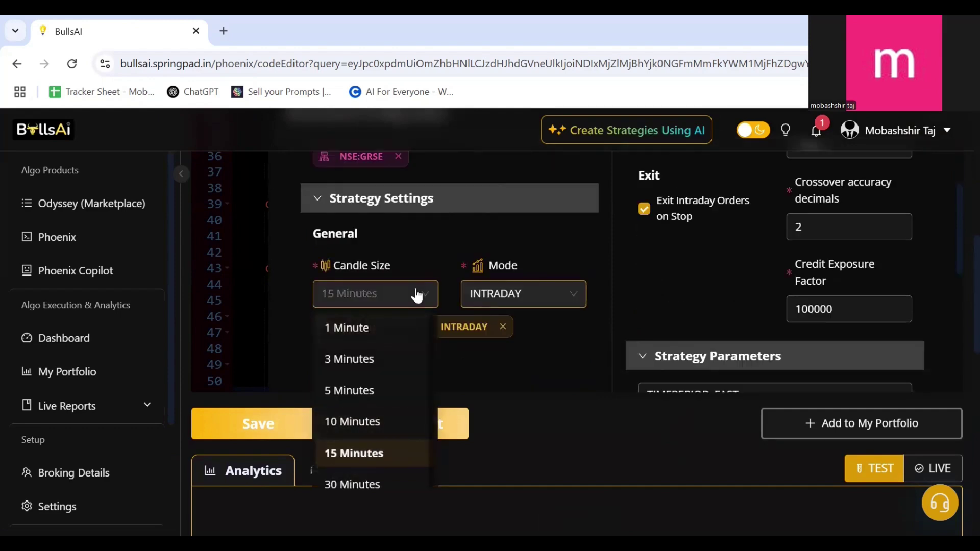
{"action": "left_click", "coordinate": [355, 389]}
{"action": "scroll", "coordinate": [542, 335], "scroll_direction": "down", "scroll_amount": 10}
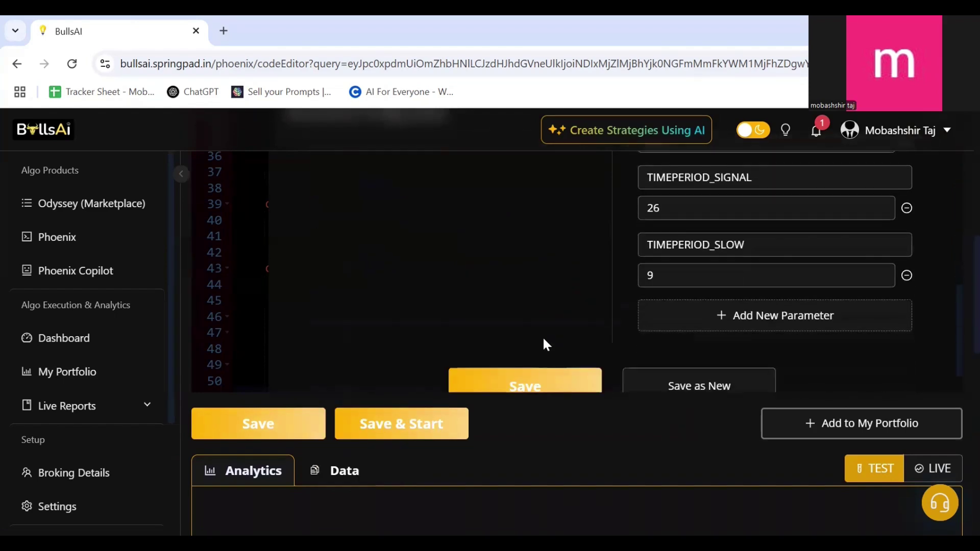
{"action": "scroll", "coordinate": [543, 344], "scroll_direction": "up", "scroll_amount": 3}
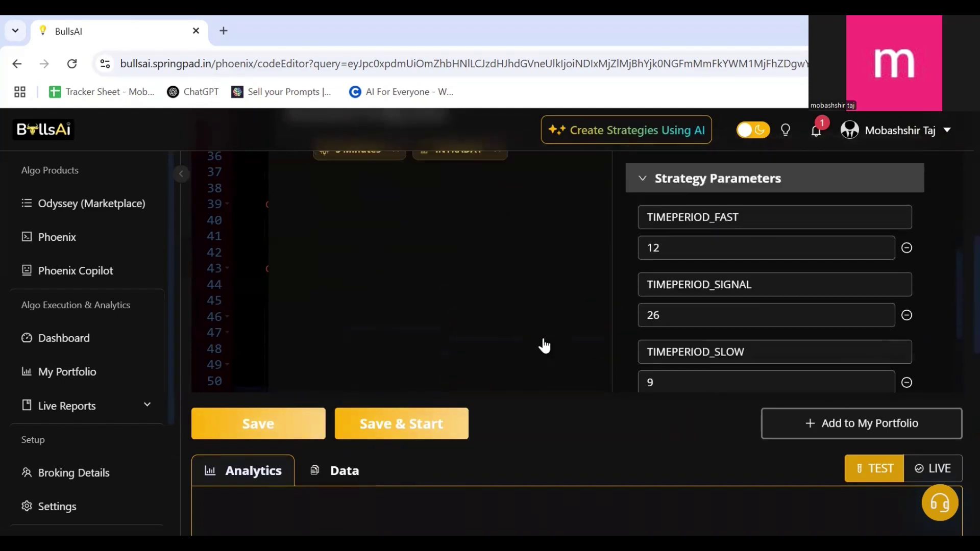
{"action": "scroll", "coordinate": [543, 344], "scroll_direction": "down", "scroll_amount": 3}
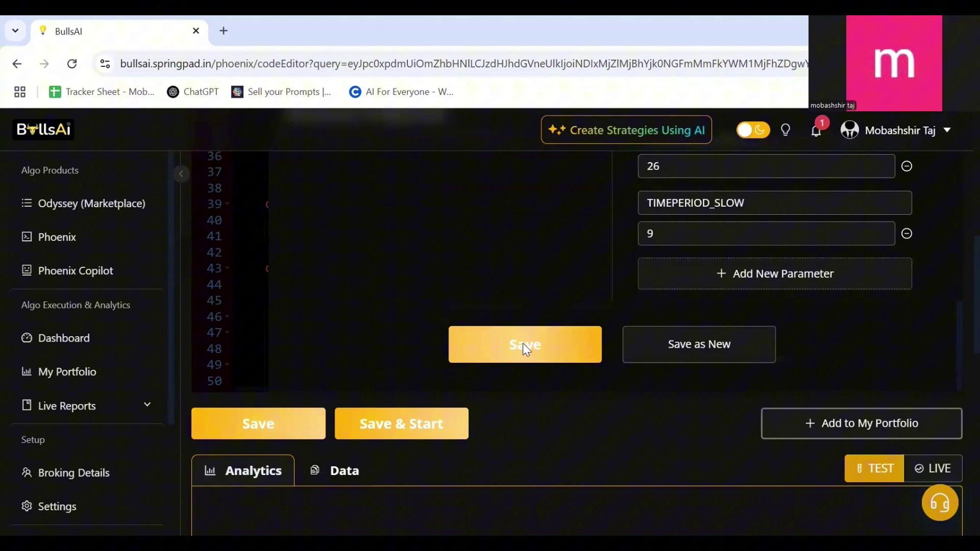
{"action": "left_click", "coordinate": [523, 344]}
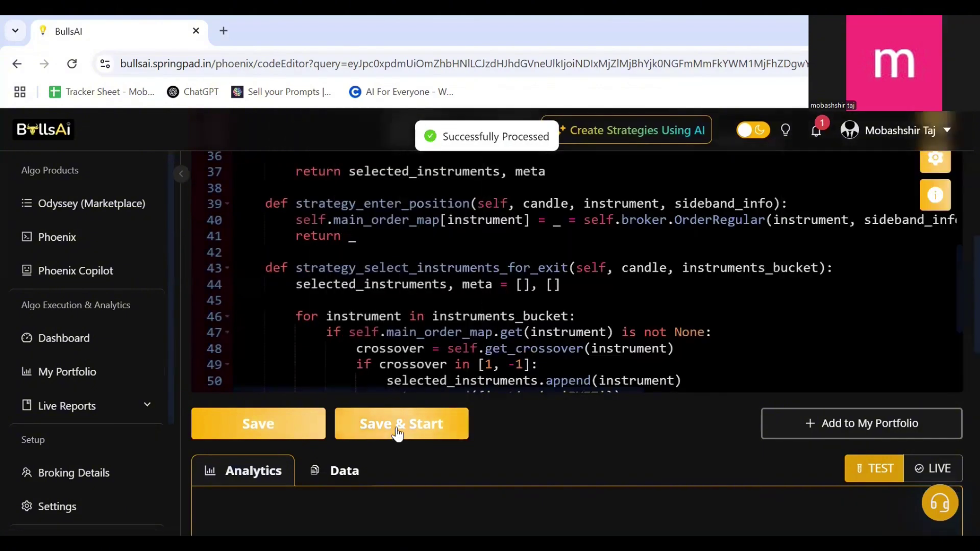
Start a 3-month (3M) backtest of MACD Crossover from 30 Mar to 28 Jun 2025
{"action": "left_click", "coordinate": [398, 431]}
{"action": "scroll", "coordinate": [423, 349], "scroll_direction": "down", "scroll_amount": 1}
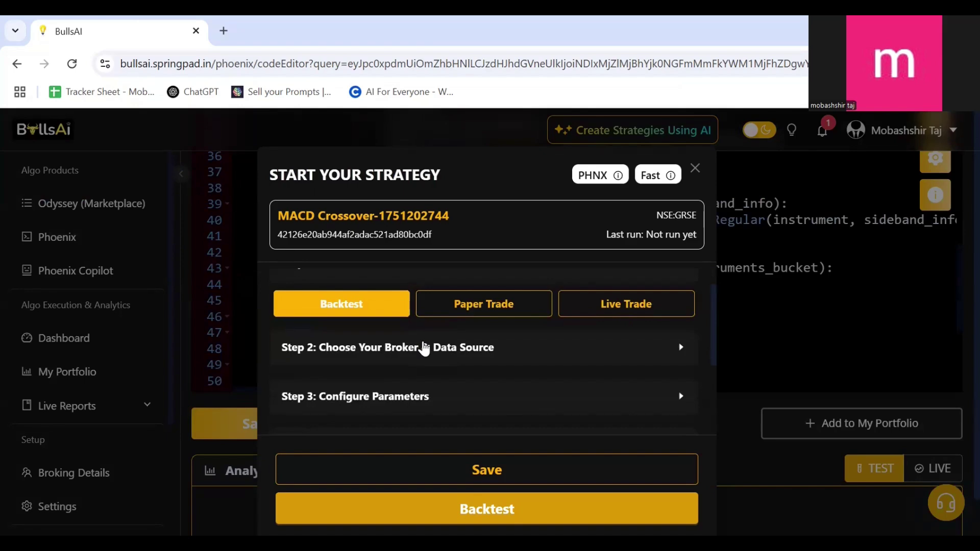
{"action": "scroll", "coordinate": [423, 349], "scroll_direction": "down", "scroll_amount": 1}
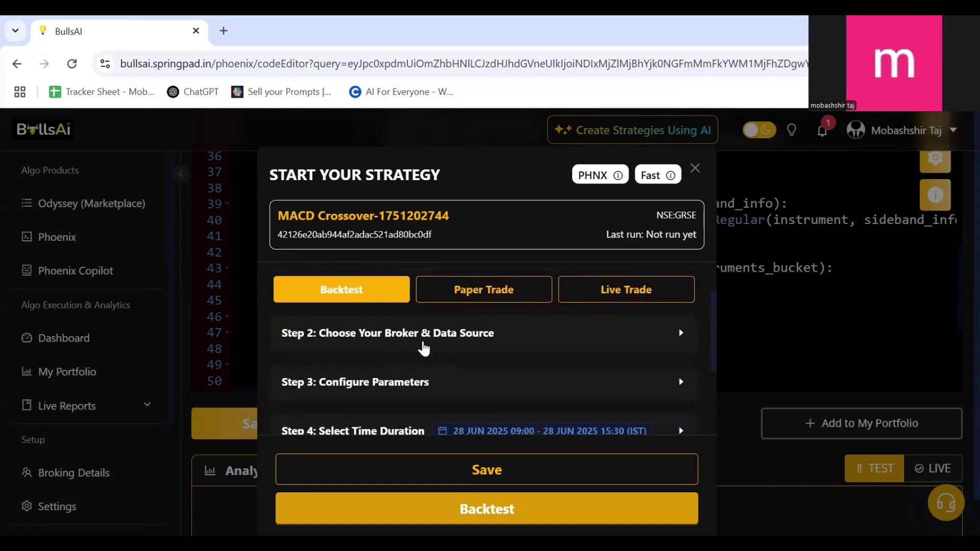
{"action": "scroll", "coordinate": [423, 349], "scroll_direction": "down", "scroll_amount": 1}
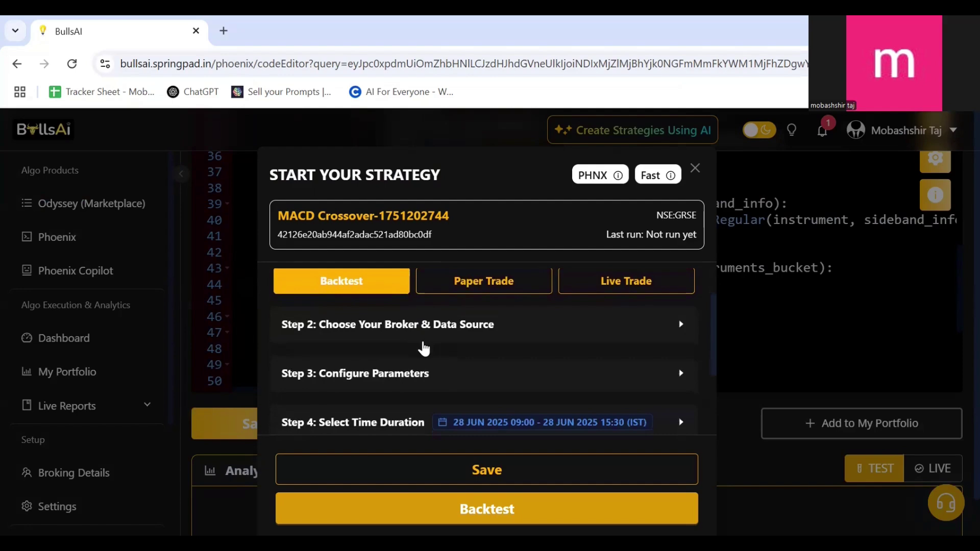
{"action": "scroll", "coordinate": [423, 349], "scroll_direction": "down", "scroll_amount": 3}
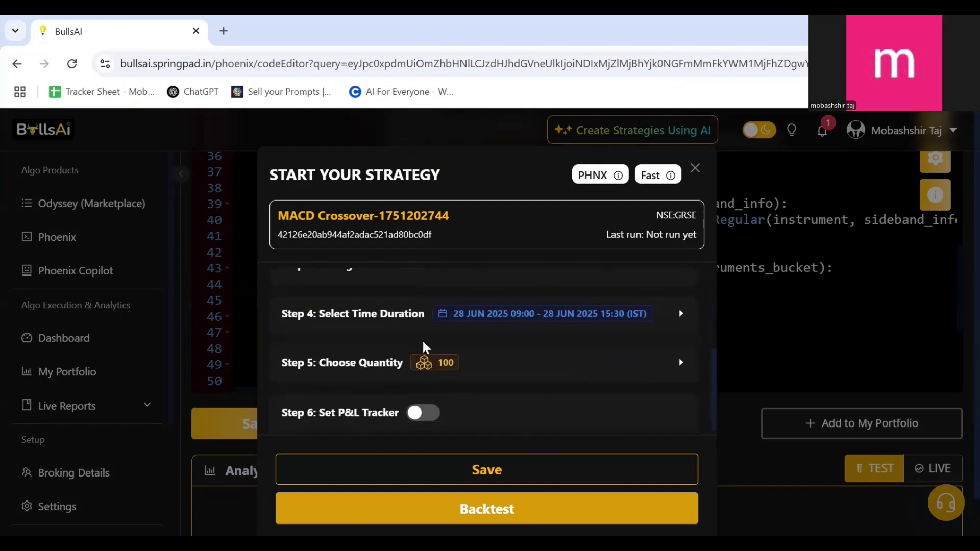
{"action": "left_click", "coordinate": [669, 315]}
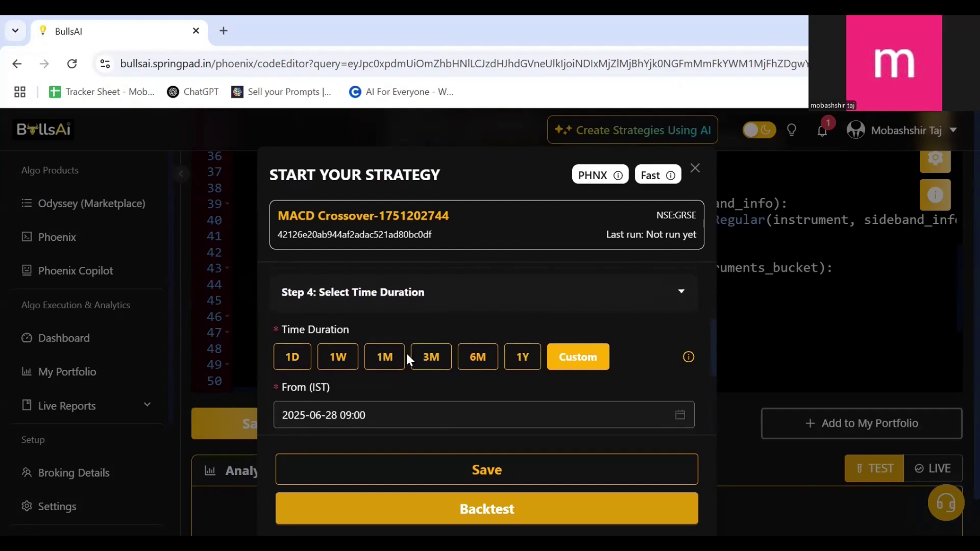
{"action": "left_click", "coordinate": [430, 357]}
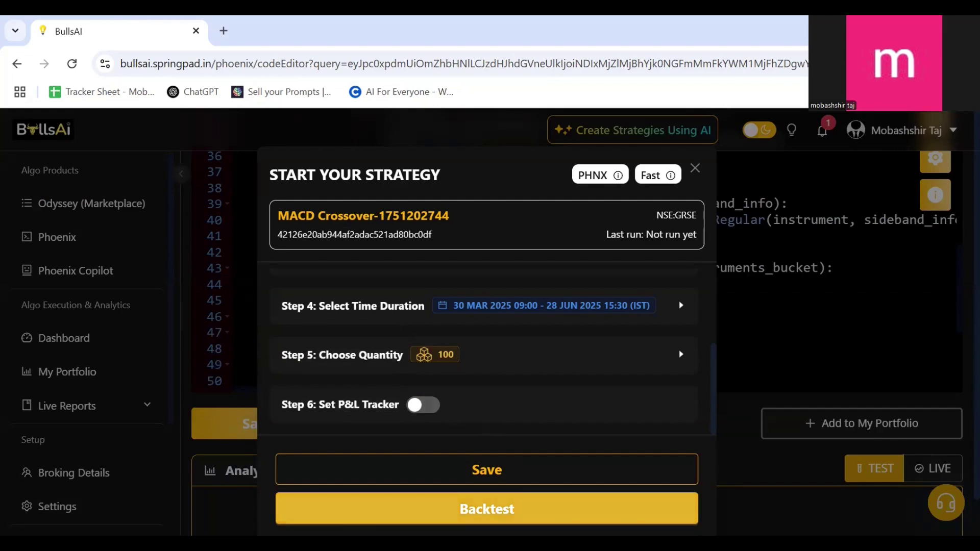
{"action": "left_click", "coordinate": [487, 509]}
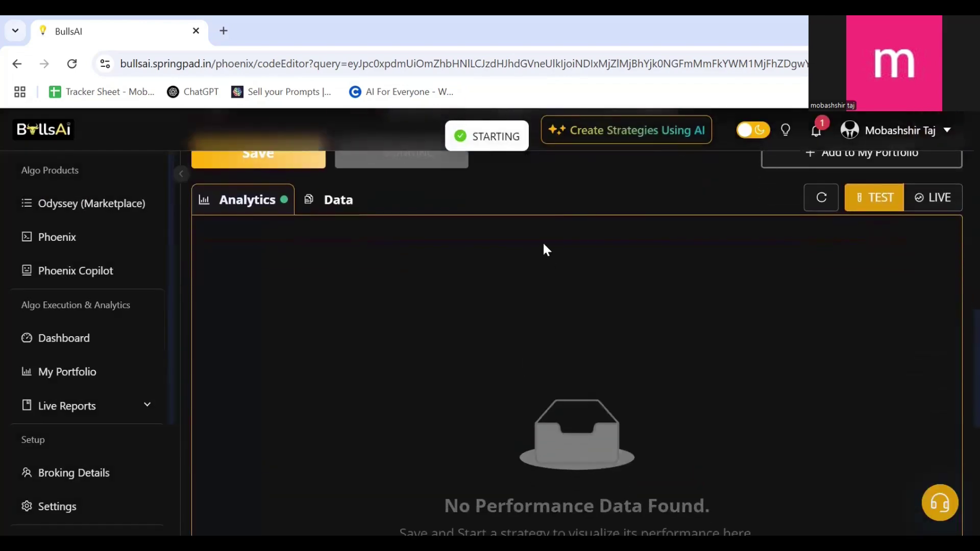
Refresh the analytics and switch to the backtest's Data view with its user logs
{"action": "left_click", "coordinate": [817, 197]}
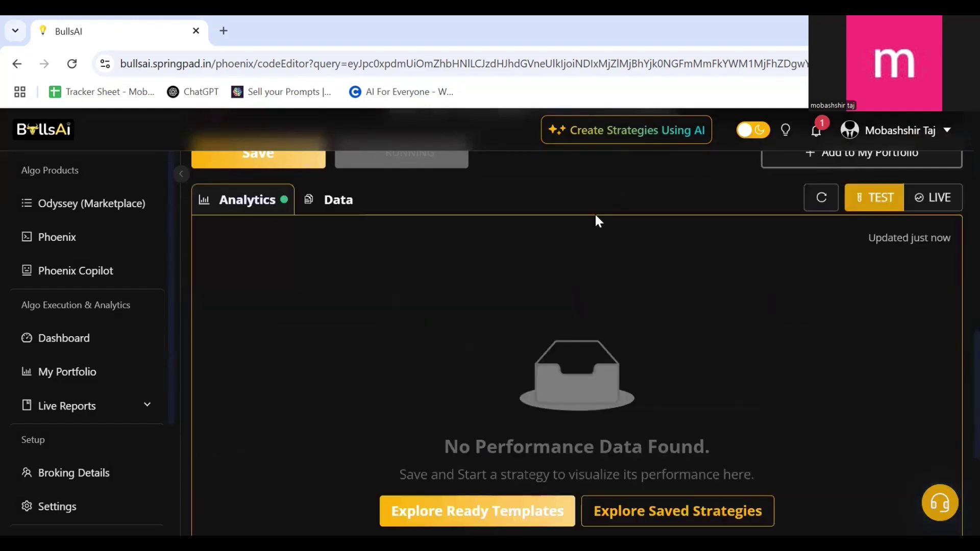
{"action": "left_click", "coordinate": [314, 205]}
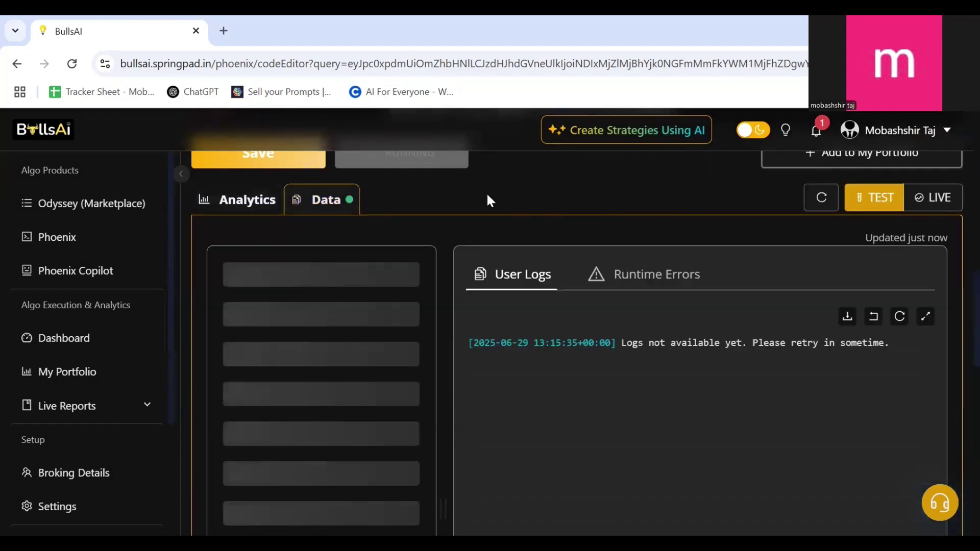
{"action": "right_click", "coordinate": [91, 236]}
Open Phoenix in a new tab and load the RSI-MACD Crossover template's code from page 2
{"action": "left_click", "coordinate": [117, 254]}
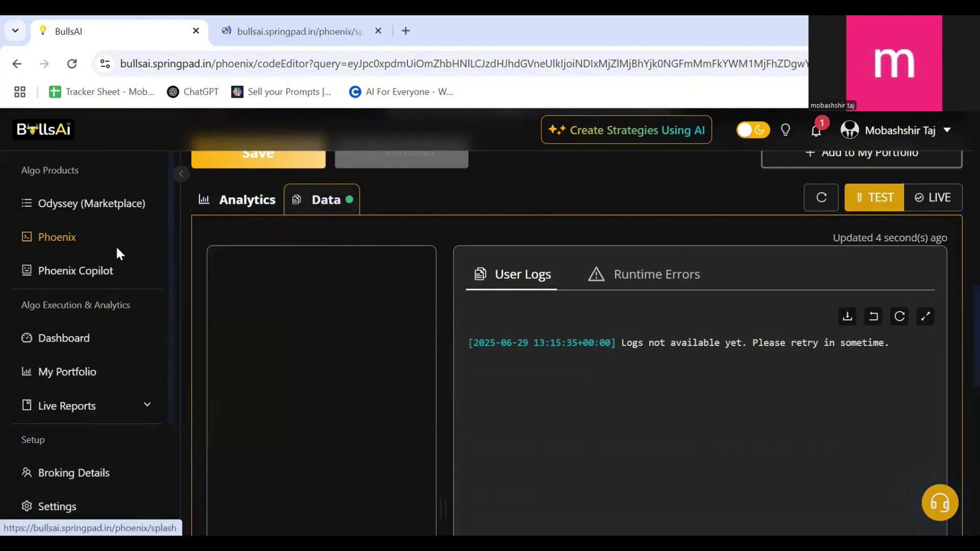
{"action": "key", "text": "ctrl+Tab"}
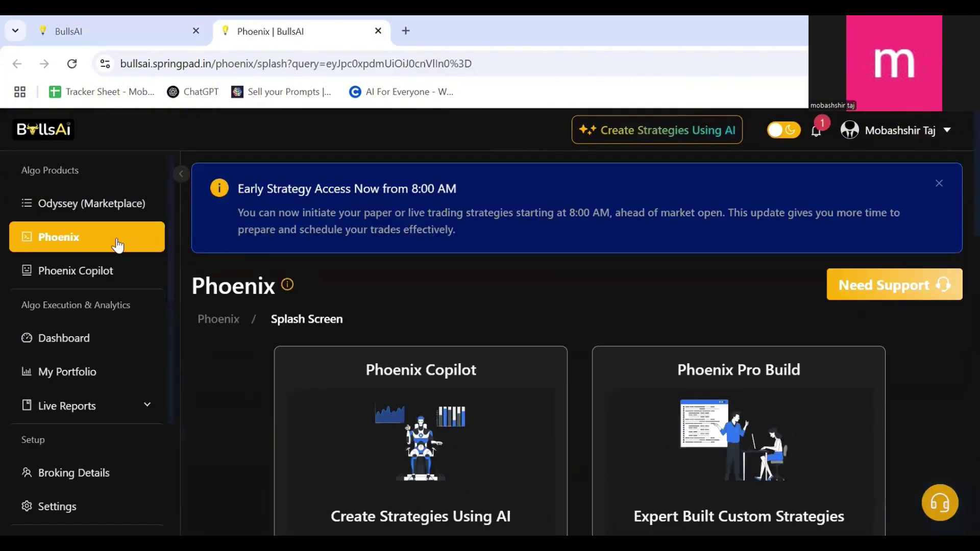
{"action": "scroll", "coordinate": [549, 298], "scroll_direction": "down", "scroll_amount": 8}
{"action": "left_click", "coordinate": [548, 298]}
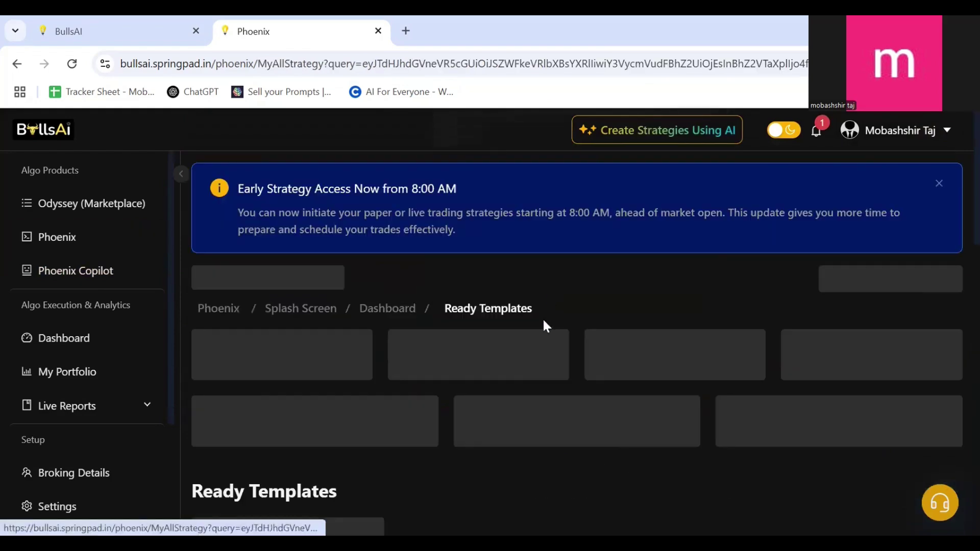
{"action": "scroll", "coordinate": [541, 352], "scroll_direction": "down", "scroll_amount": 10}
{"action": "scroll", "coordinate": [540, 363], "scroll_direction": "down", "scroll_amount": 2}
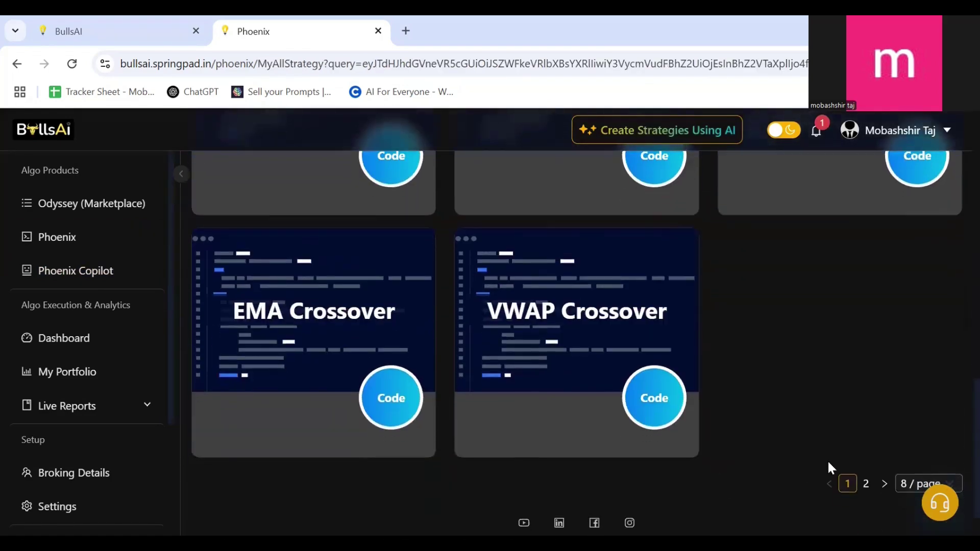
{"action": "left_click", "coordinate": [873, 482]}
{"action": "left_click", "coordinate": [654, 376]}
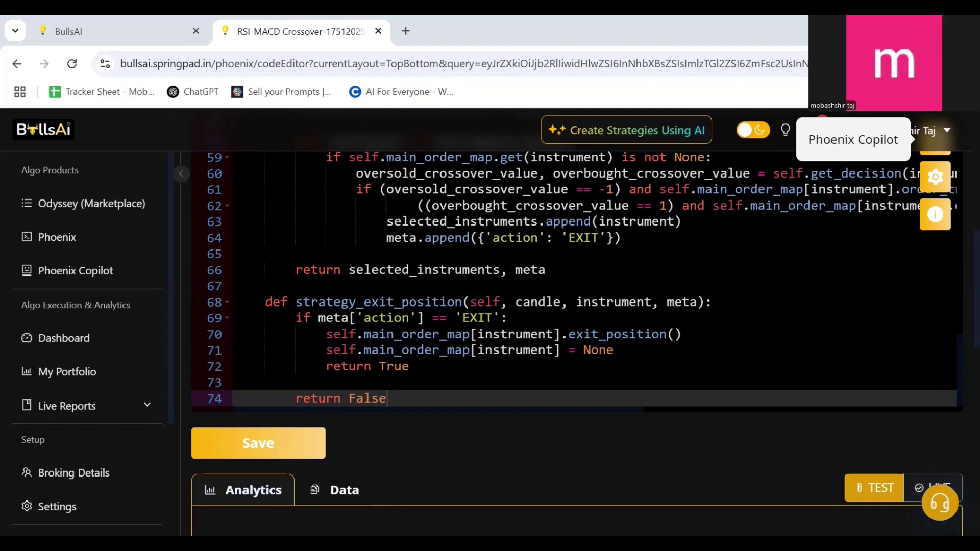
Back in the backtest tab, refresh data and user logs until exit orders and session-completed appear
{"action": "key", "text": "ctrl+shift+Tab"}
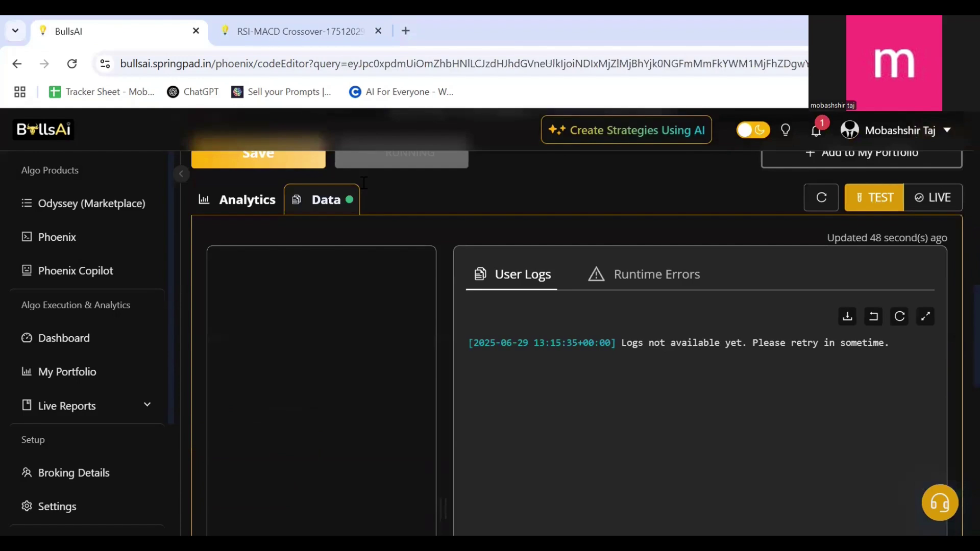
{"action": "scroll", "coordinate": [365, 214], "scroll_direction": "up", "scroll_amount": 2}
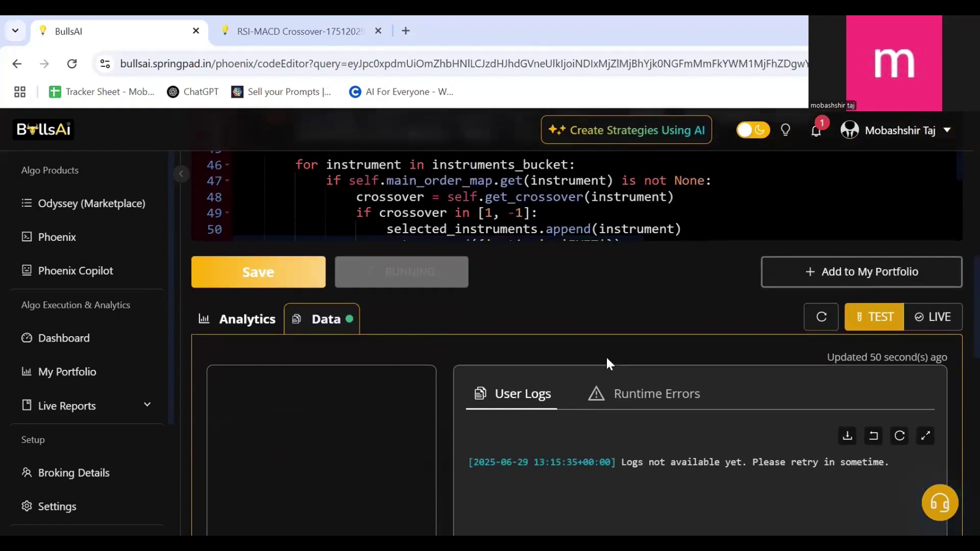
{"action": "left_click", "coordinate": [820, 326]}
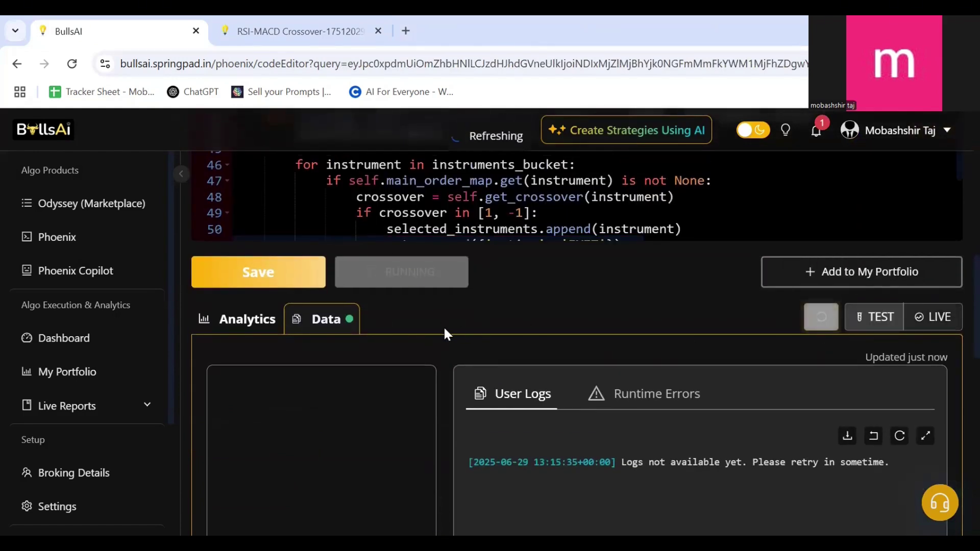
{"action": "scroll", "coordinate": [442, 347], "scroll_direction": "down", "scroll_amount": 3}
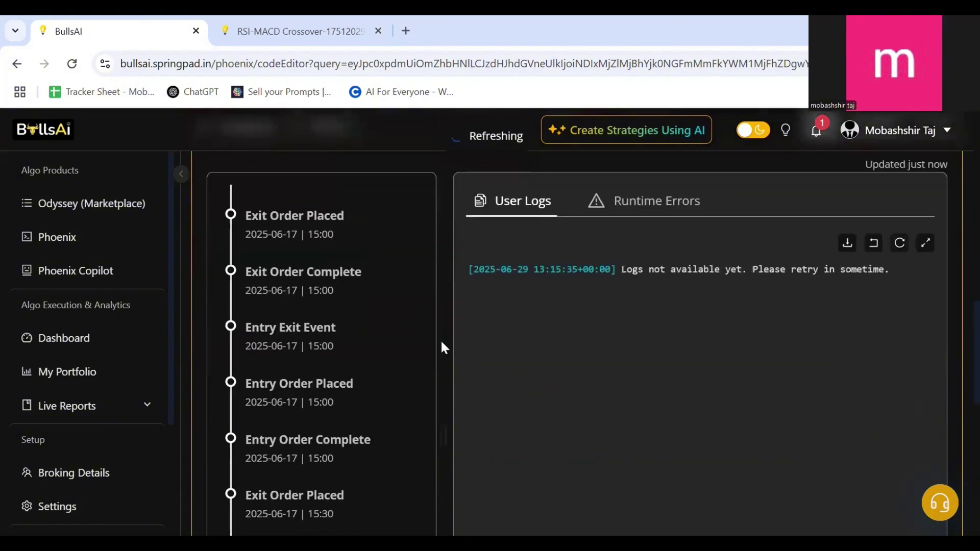
{"action": "scroll", "coordinate": [441, 341], "scroll_direction": "up", "scroll_amount": 2}
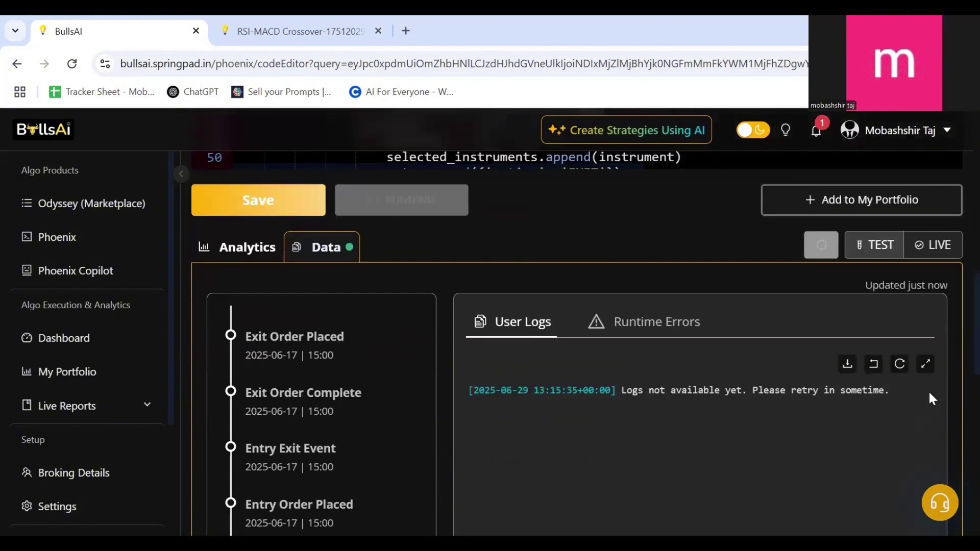
{"action": "left_click", "coordinate": [900, 365]}
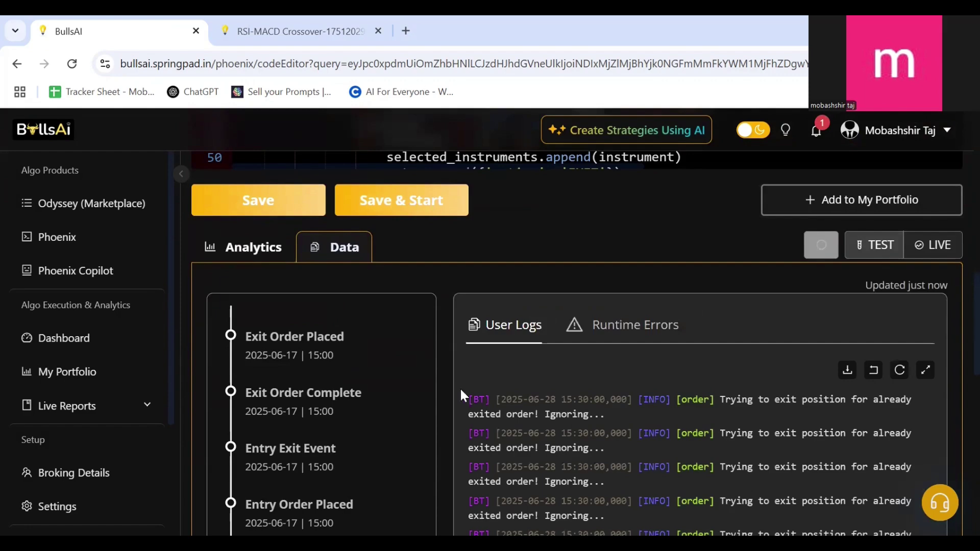
{"action": "scroll", "coordinate": [440, 396], "scroll_direction": "down", "scroll_amount": 5}
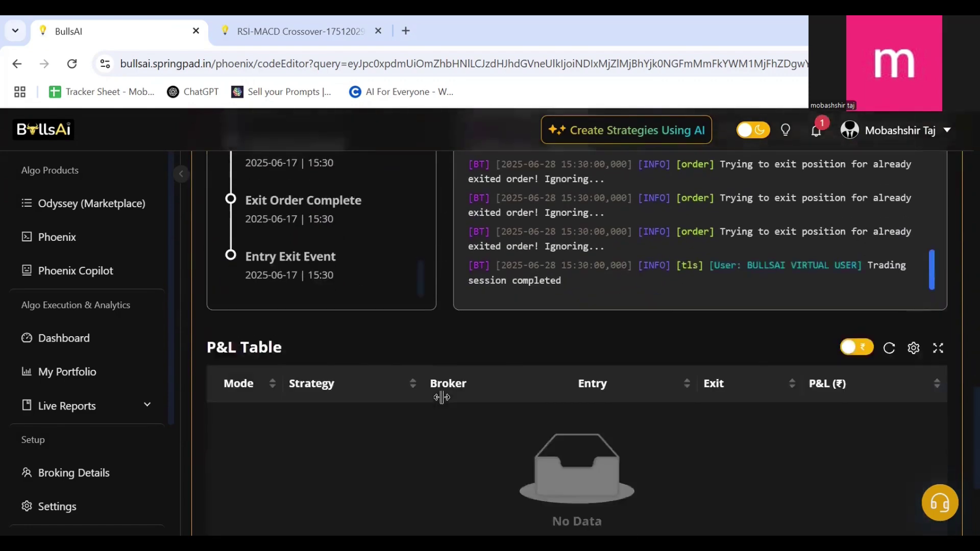
Scroll through the metric cards (+₹66,505.00 returns, Sharpe 1.21), returns, drawdown and heatmap charts
{"action": "scroll", "coordinate": [435, 396], "scroll_direction": "up", "scroll_amount": 15}
{"action": "scroll", "coordinate": [388, 289], "scroll_direction": "down", "scroll_amount": 1}
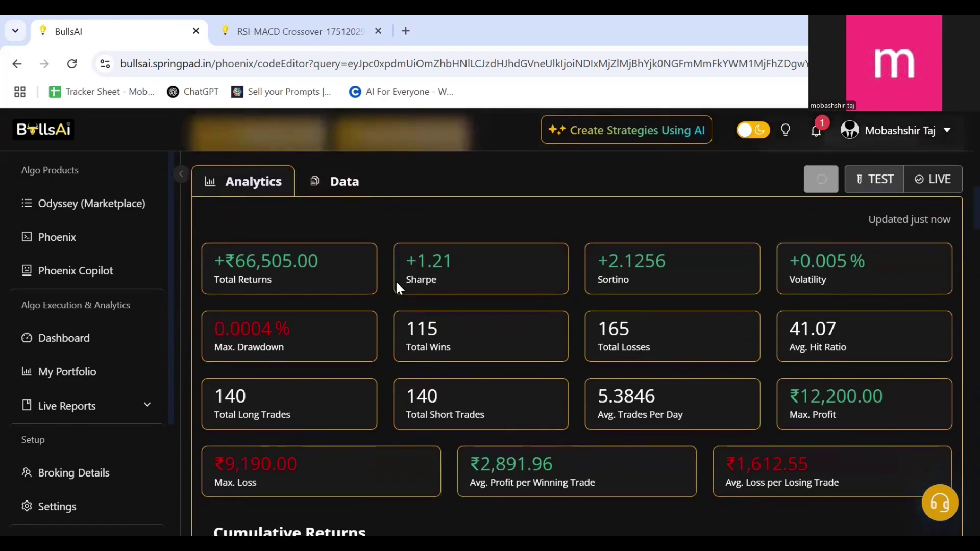
{"action": "scroll", "coordinate": [380, 299], "scroll_direction": "down", "scroll_amount": 1}
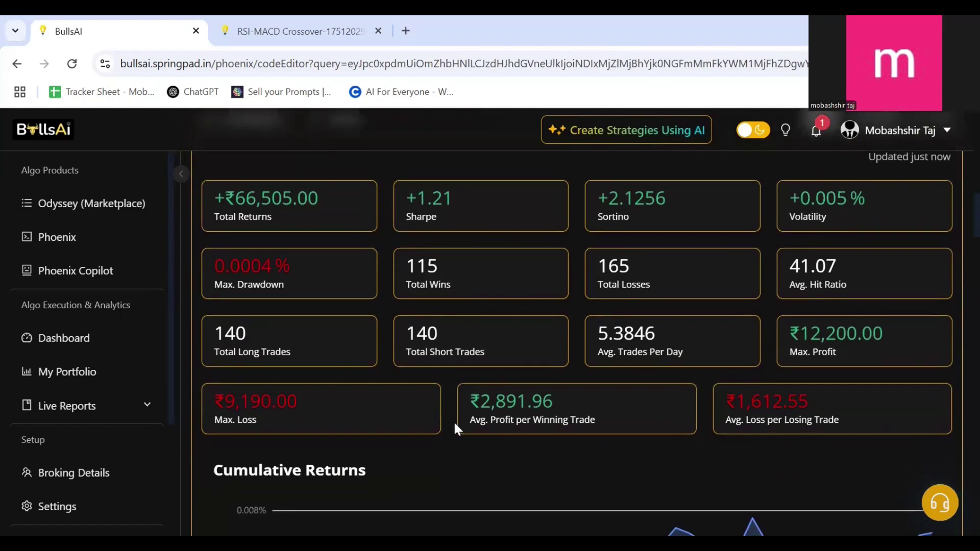
{"action": "scroll", "coordinate": [454, 426], "scroll_direction": "down", "scroll_amount": 1}
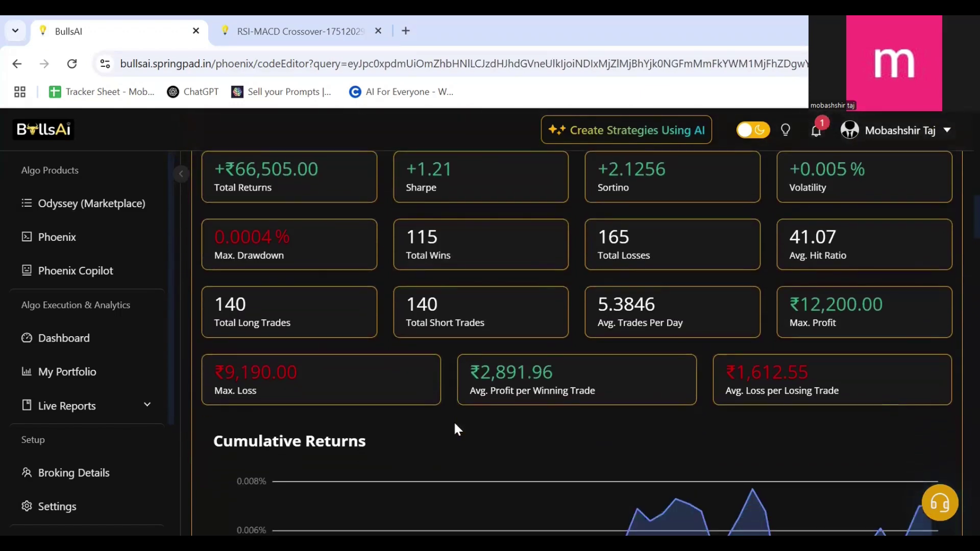
{"action": "scroll", "coordinate": [454, 426], "scroll_direction": "down", "scroll_amount": 1}
{"action": "scroll", "coordinate": [456, 429], "scroll_direction": "down", "scroll_amount": 5}
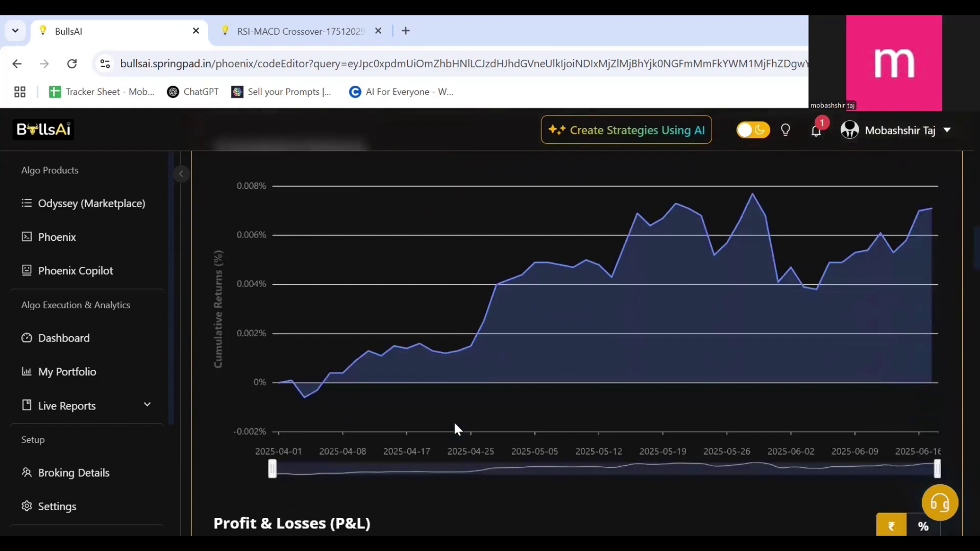
{"action": "scroll", "coordinate": [456, 428], "scroll_direction": "down", "scroll_amount": 3}
{"action": "scroll", "coordinate": [456, 429], "scroll_direction": "down", "scroll_amount": 10}
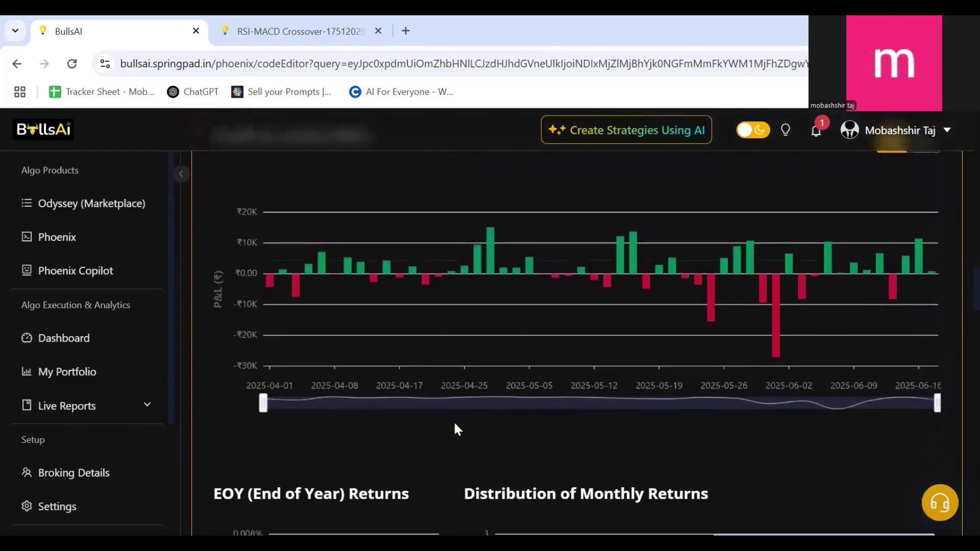
{"action": "scroll", "coordinate": [454, 429], "scroll_direction": "down", "scroll_amount": 5}
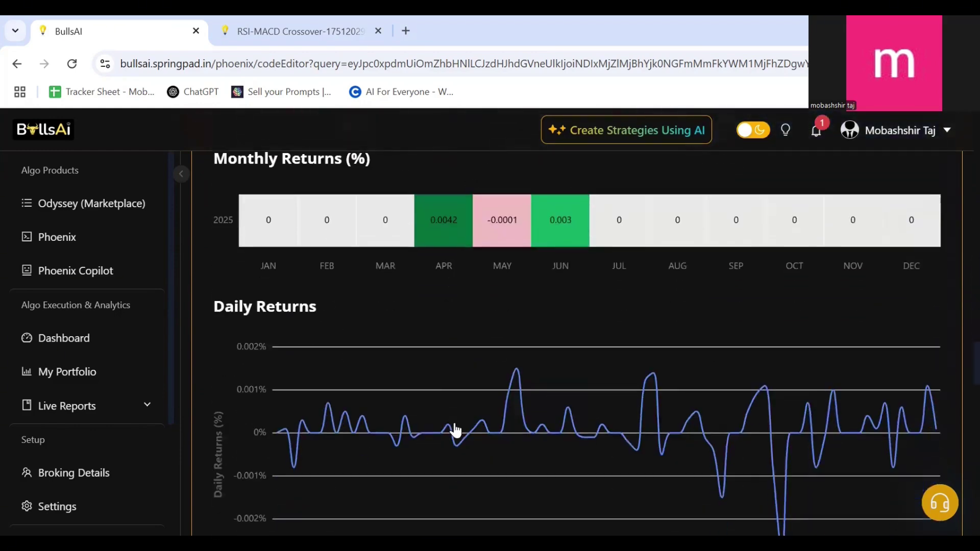
{"action": "scroll", "coordinate": [455, 429], "scroll_direction": "up", "scroll_amount": 1}
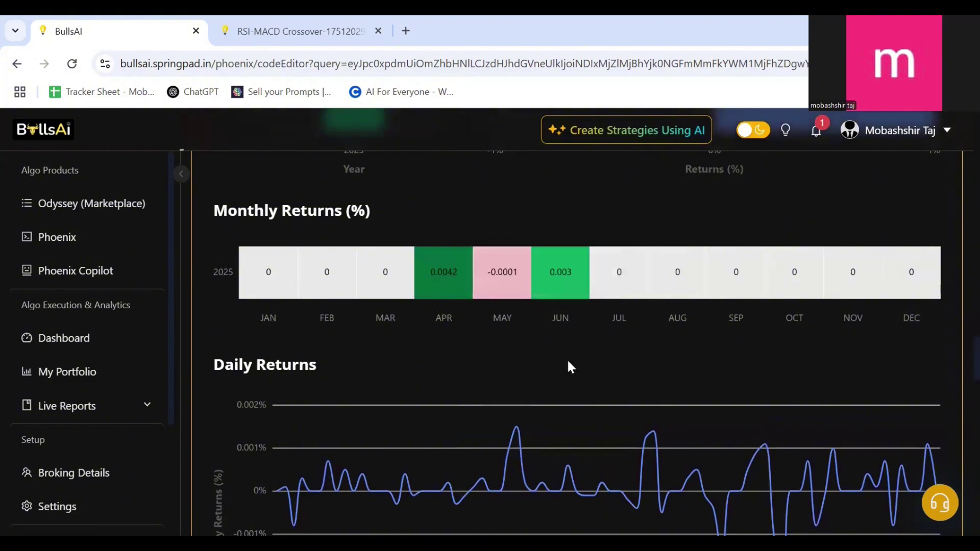
{"action": "scroll", "coordinate": [494, 375], "scroll_direction": "down", "scroll_amount": 10}
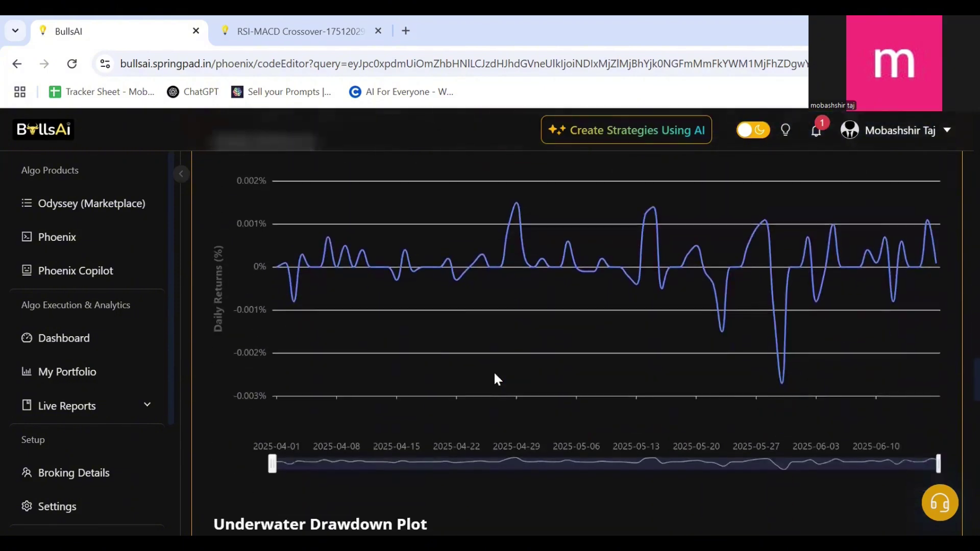
{"action": "scroll", "coordinate": [495, 376], "scroll_direction": "down", "scroll_amount": 3}
{"action": "scroll", "coordinate": [495, 375], "scroll_direction": "up", "scroll_amount": 1}
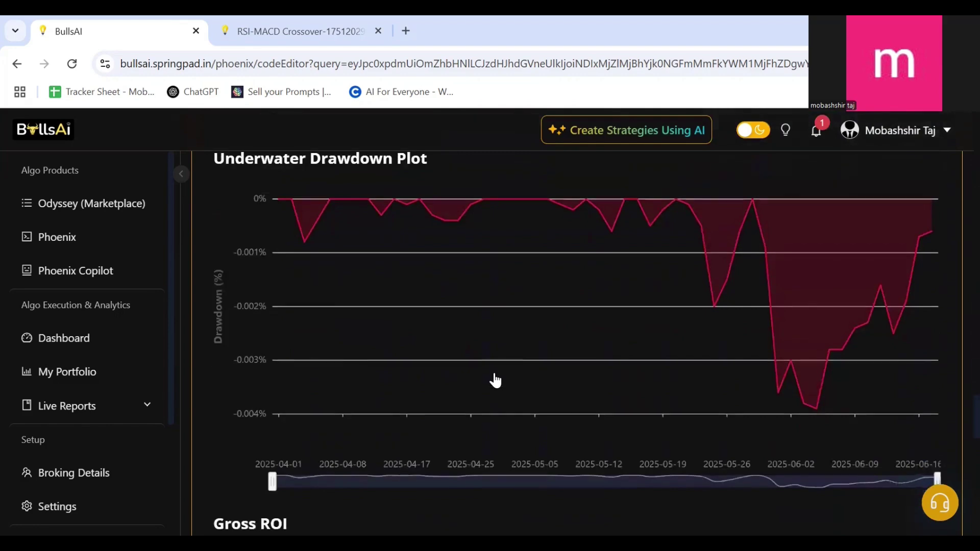
{"action": "scroll", "coordinate": [495, 375], "scroll_direction": "down", "scroll_amount": 5}
{"action": "scroll", "coordinate": [498, 379], "scroll_direction": "down", "scroll_amount": 5}
{"action": "scroll", "coordinate": [498, 379], "scroll_direction": "up", "scroll_amount": 2}
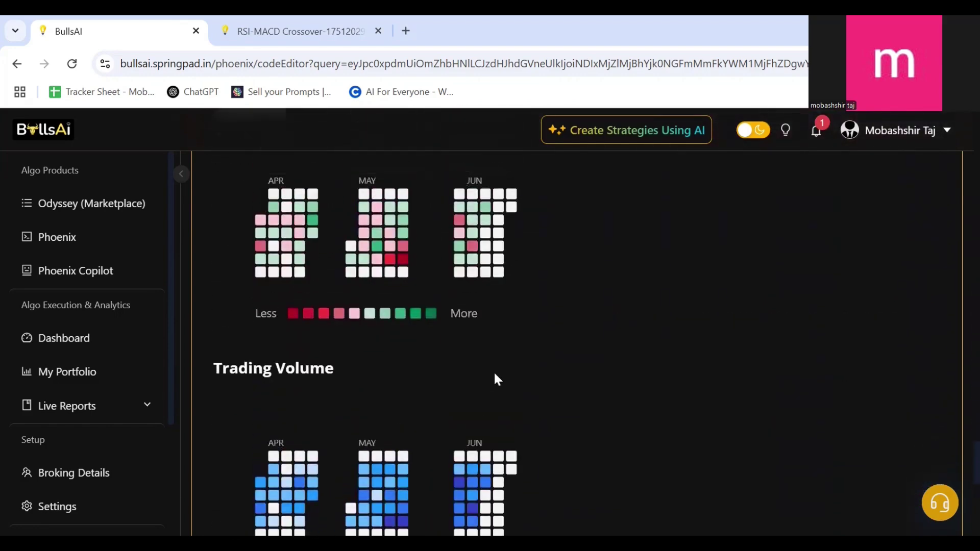
{"action": "scroll", "coordinate": [498, 378], "scroll_direction": "down", "scroll_amount": 4}
{"action": "scroll", "coordinate": [494, 374], "scroll_direction": "down", "scroll_amount": 5}
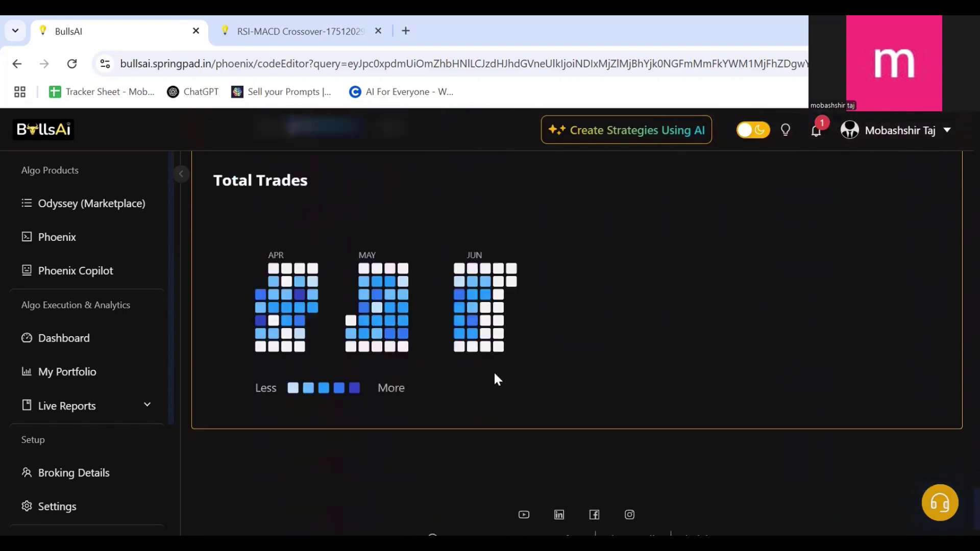
{"action": "scroll", "coordinate": [494, 372], "scroll_direction": "up", "scroll_amount": 20}
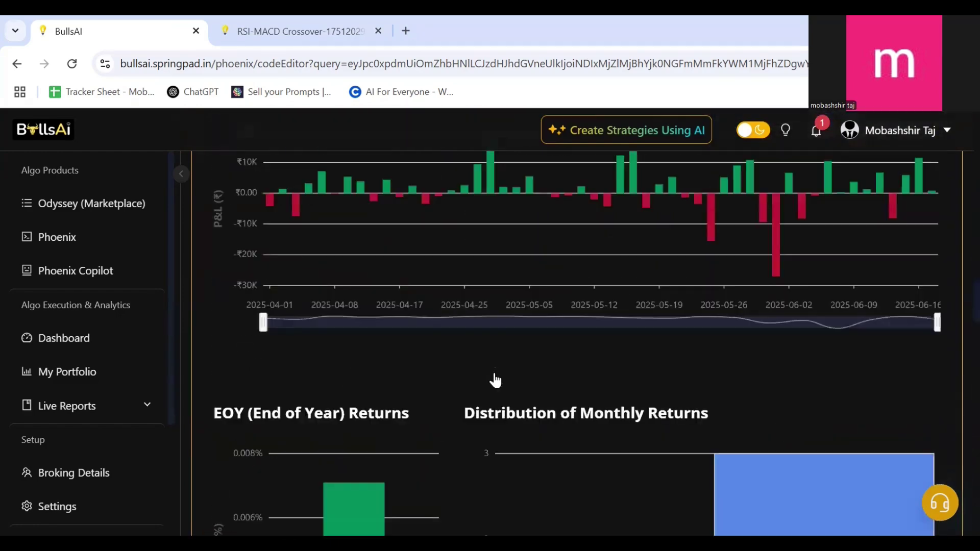
{"action": "scroll", "coordinate": [495, 373], "scroll_direction": "up", "scroll_amount": 4}
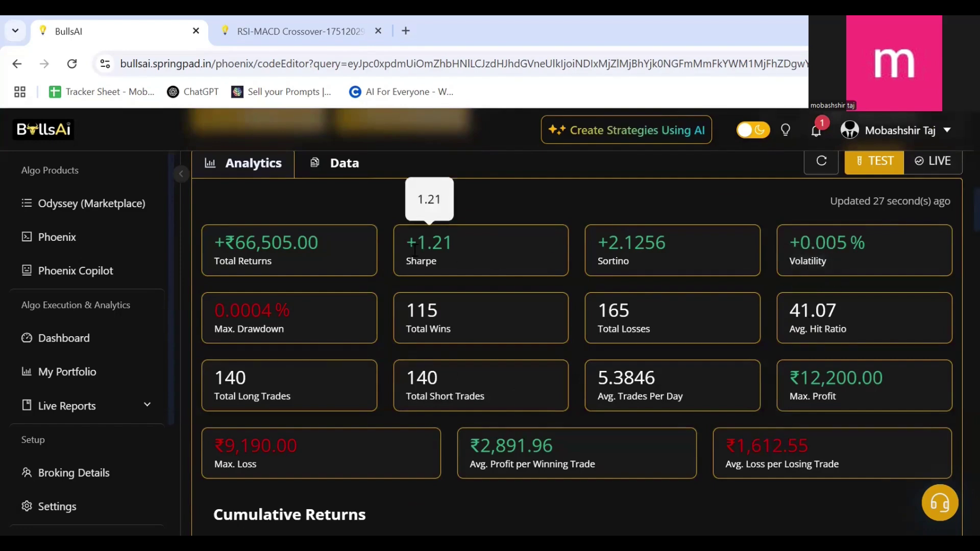
Show page 3 of the P&L trade table, then return to the top of the strategy page
{"action": "scroll", "coordinate": [464, 307], "scroll_direction": "down", "scroll_amount": 10}
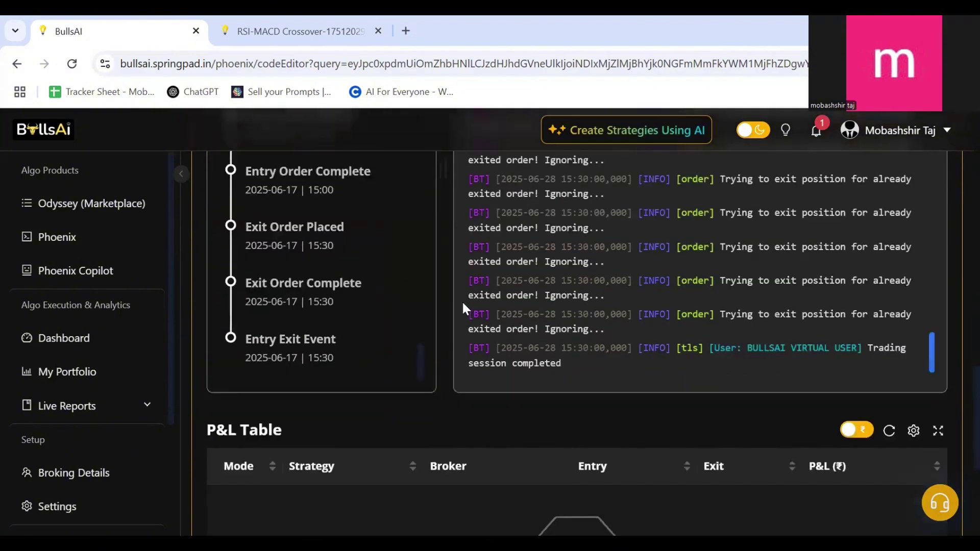
{"action": "scroll", "coordinate": [464, 306], "scroll_direction": "up", "scroll_amount": 10}
{"action": "scroll", "coordinate": [449, 332], "scroll_direction": "down", "scroll_amount": 10}
{"action": "scroll", "coordinate": [448, 355], "scroll_direction": "down", "scroll_amount": 10}
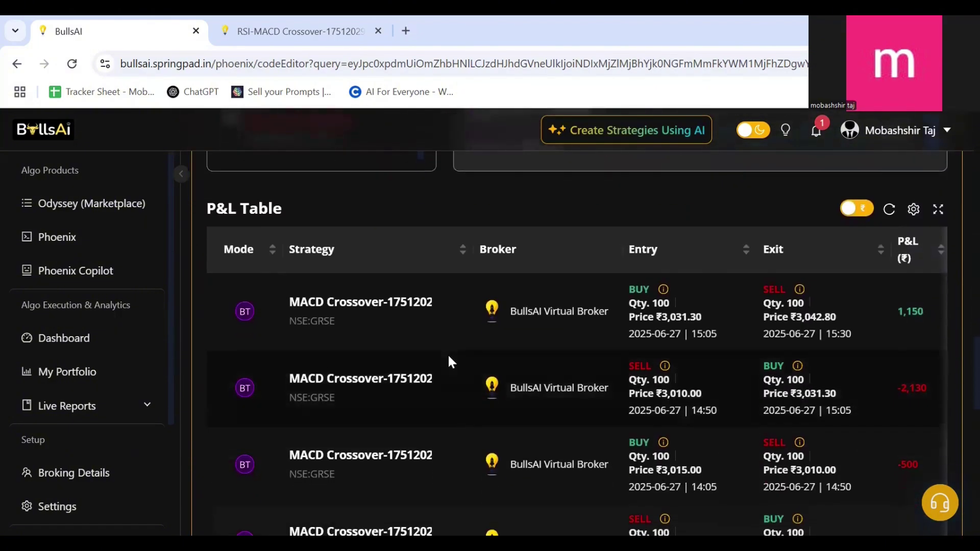
{"action": "scroll", "coordinate": [449, 360], "scroll_direction": "down", "scroll_amount": 3}
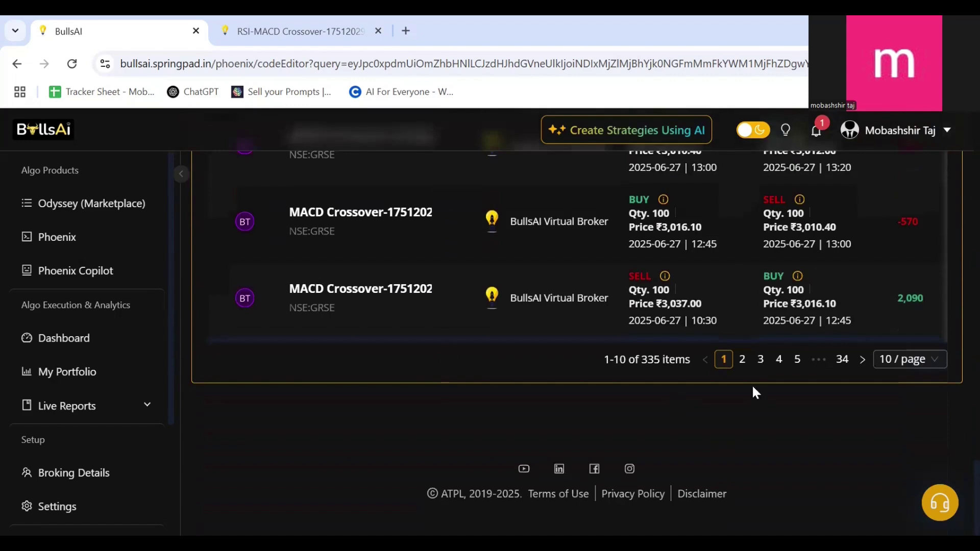
{"action": "left_click", "coordinate": [761, 359]}
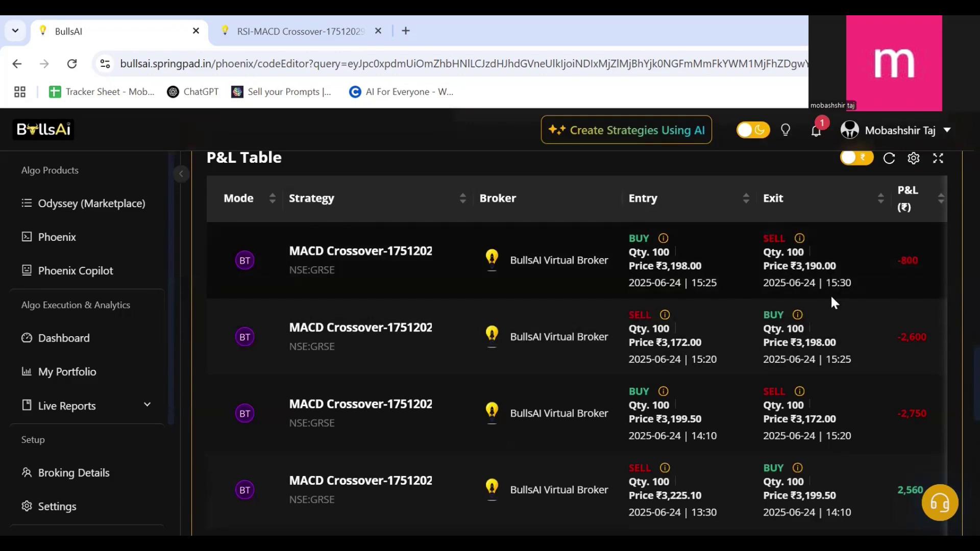
{"action": "scroll", "coordinate": [831, 301], "scroll_direction": "up", "scroll_amount": 7}
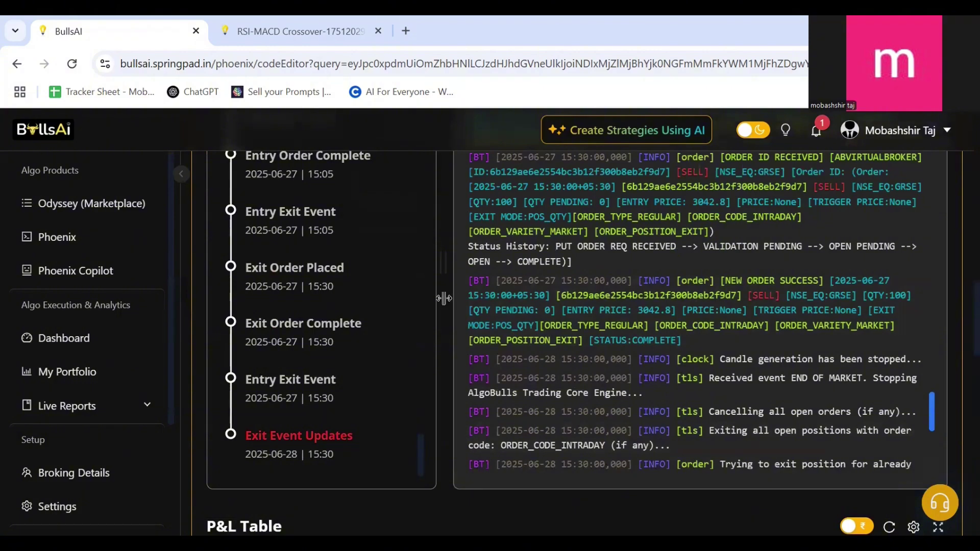
{"action": "scroll", "coordinate": [444, 298], "scroll_direction": "up", "scroll_amount": 10}
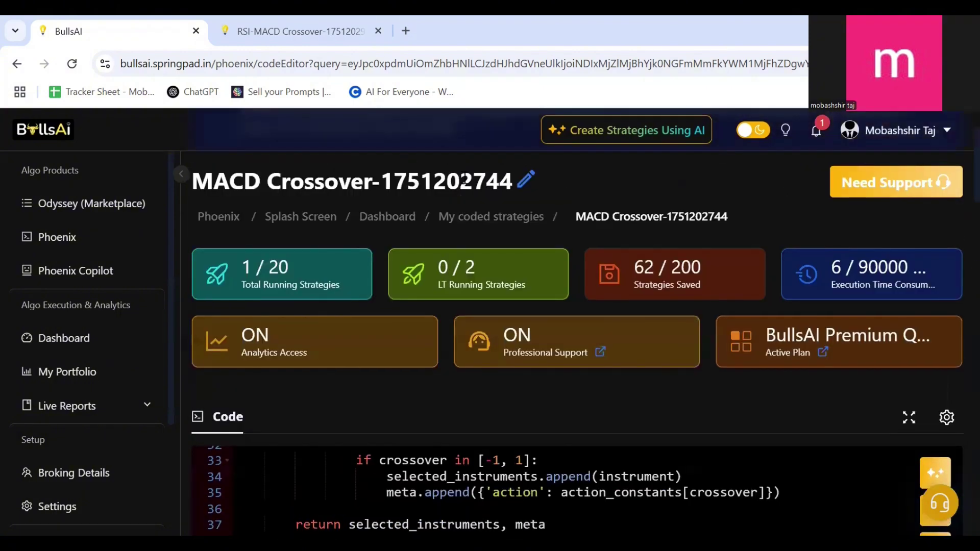